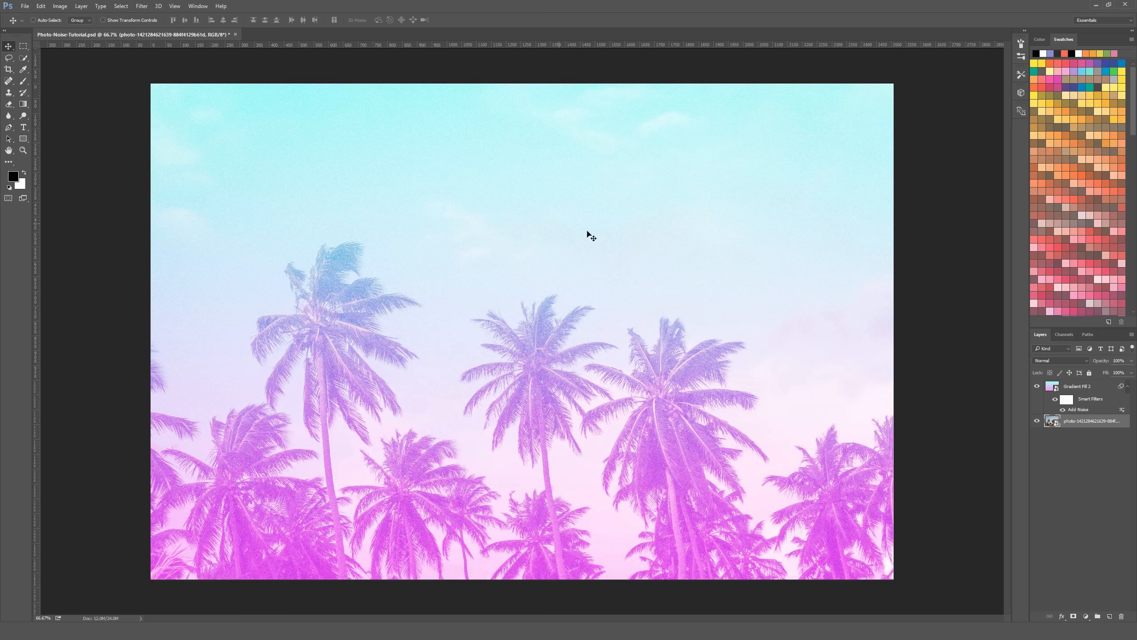
Hide the existing Gradient Fill 2 layer so only the original palm tree photo shows.
left_click(1037, 386)
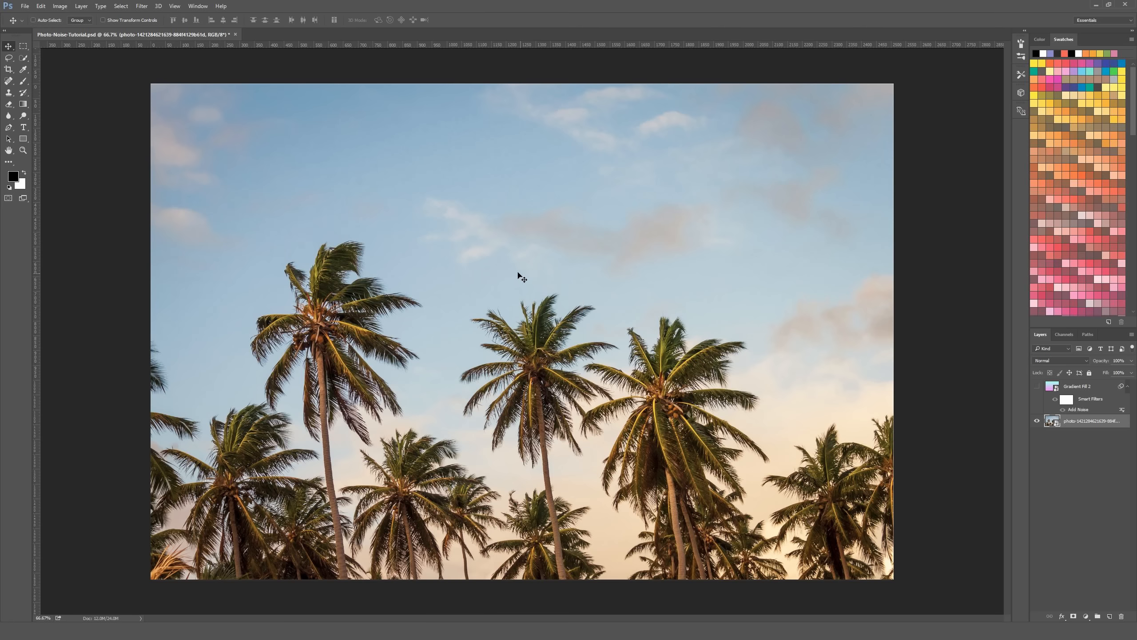
left_click(1037, 387)
left_click(1037, 387)
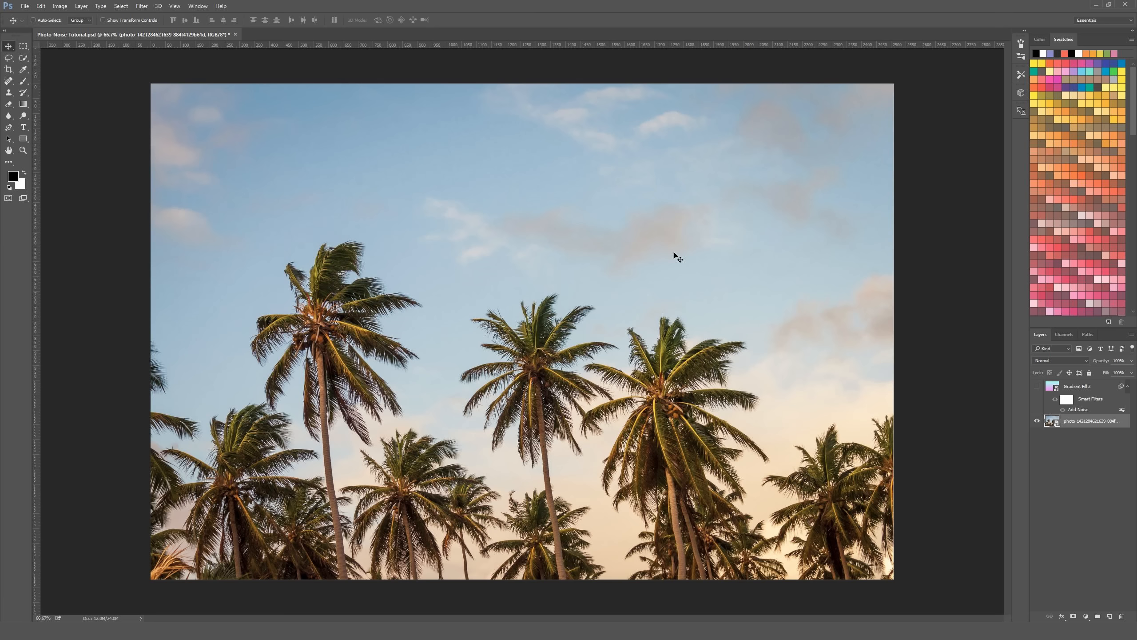
left_click(81, 6)
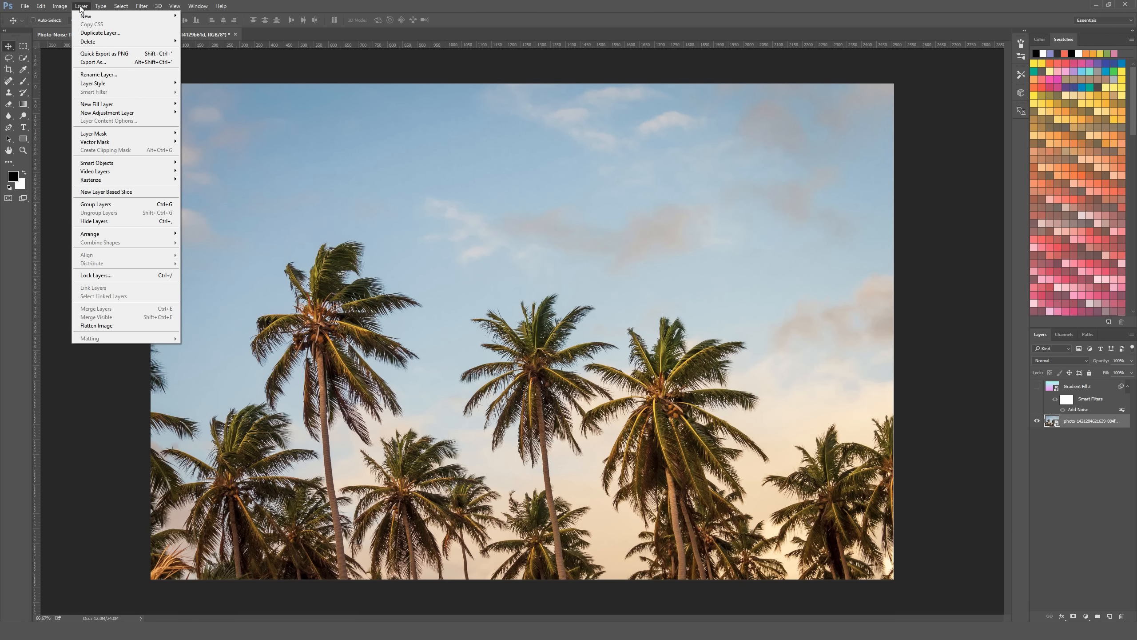
mouse_move(123, 105)
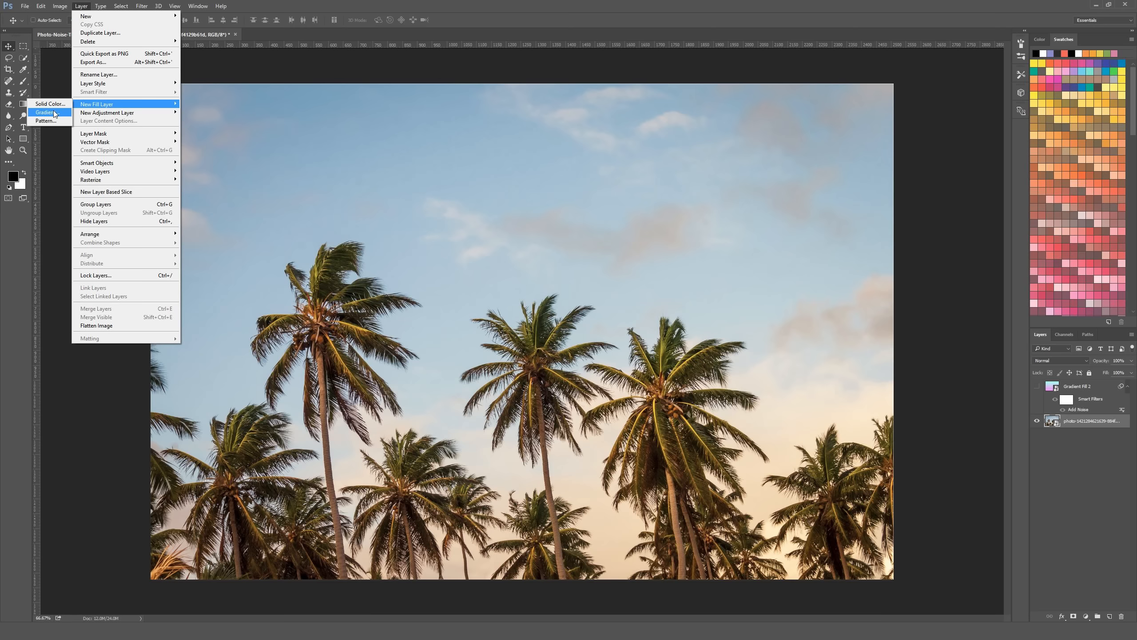
left_click(597, 206)
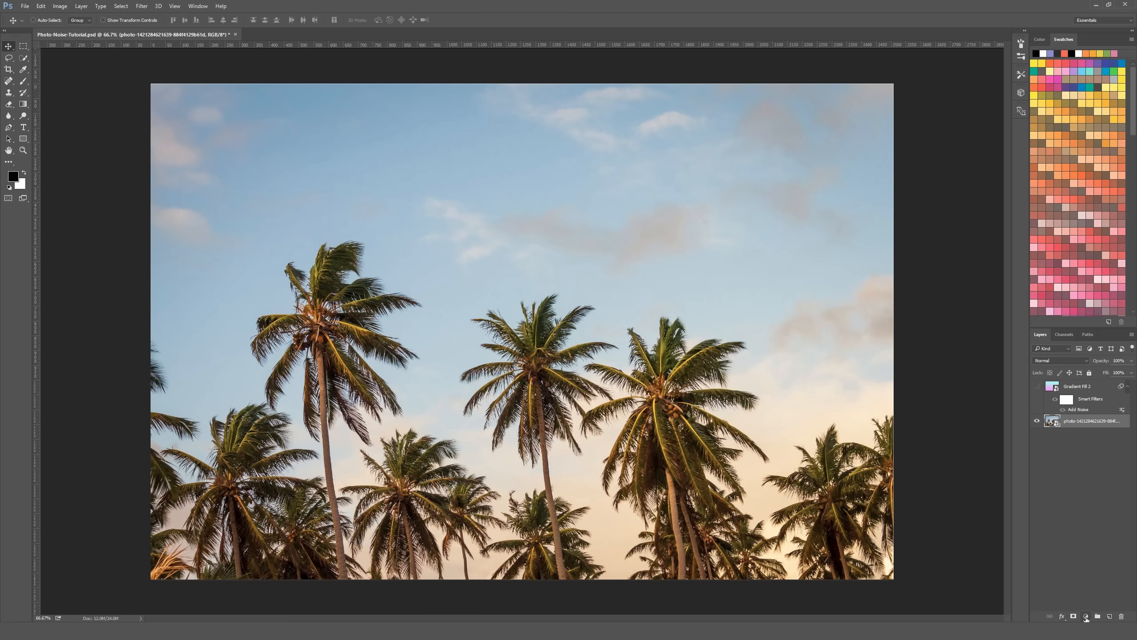
Add a gradient fill layer above the palm tree photo and open its gradient for editing.
left_click(1086, 616)
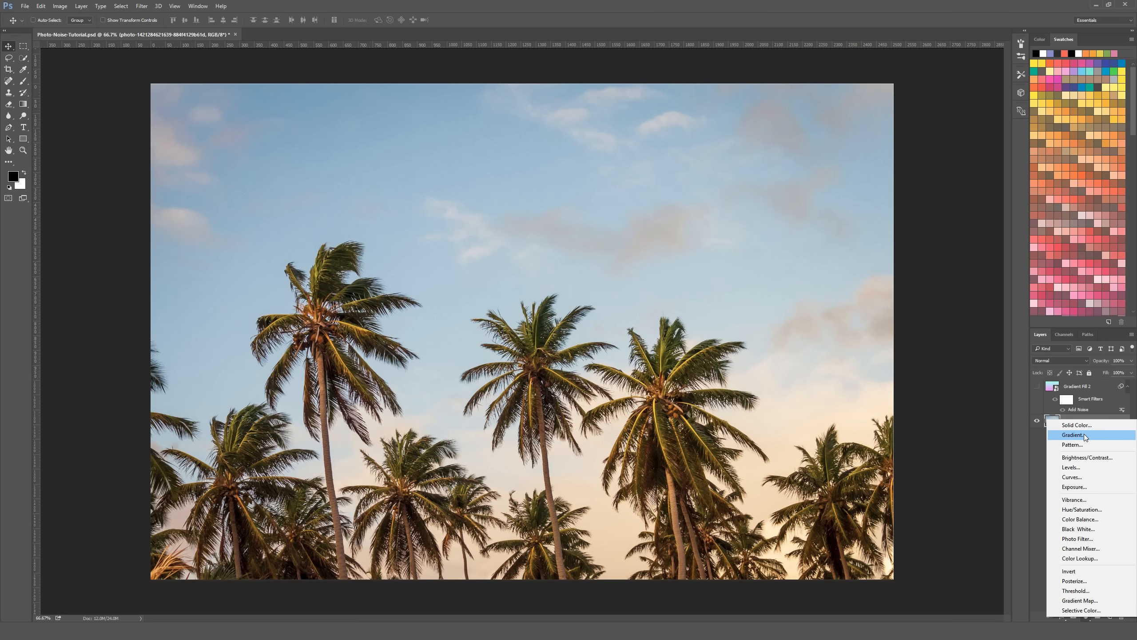
left_click(1085, 436)
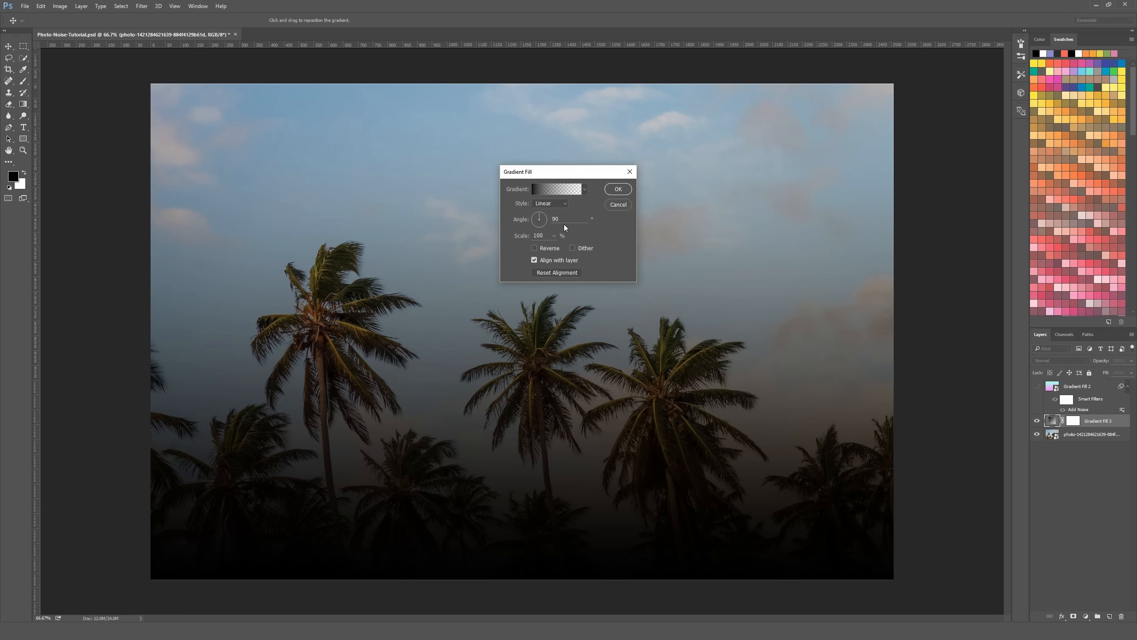
left_click(547, 187)
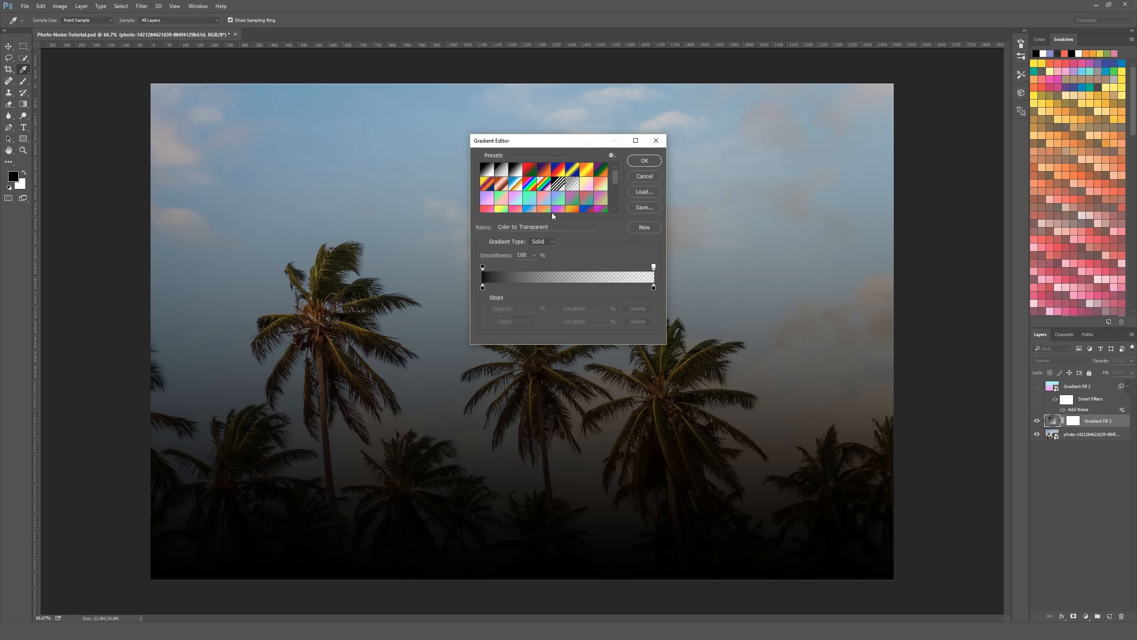
Set the transparent end stop of the gradient to 100% opacity.
left_click(482, 287)
left_click(654, 288)
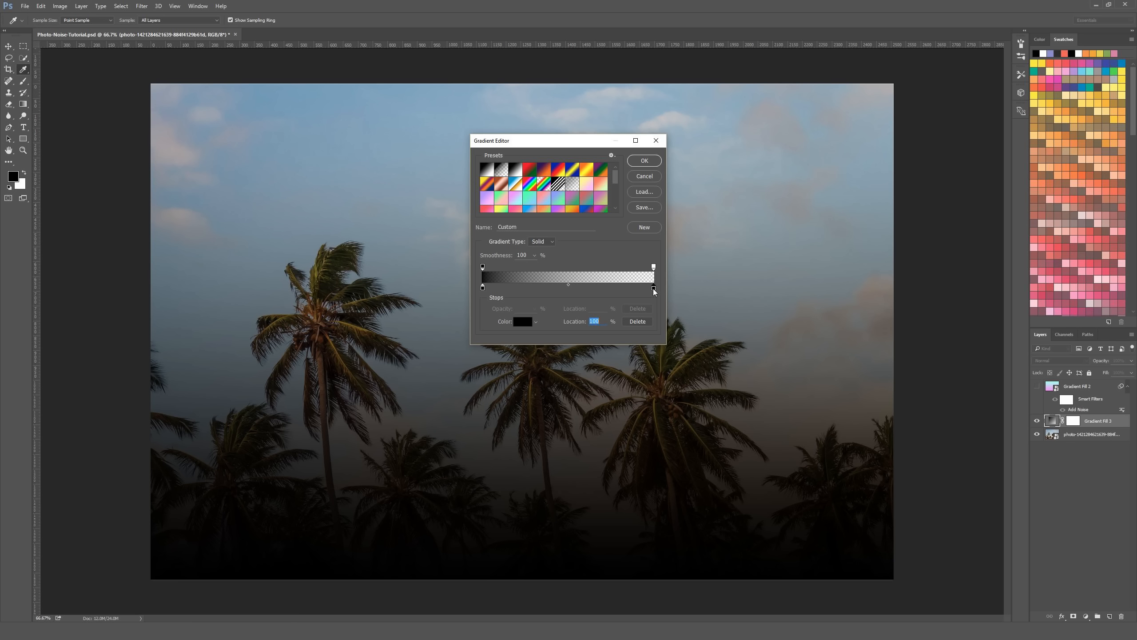
left_click(482, 267)
left_click(653, 267)
left_click(534, 309)
left_click_drag(534, 319, 613, 326)
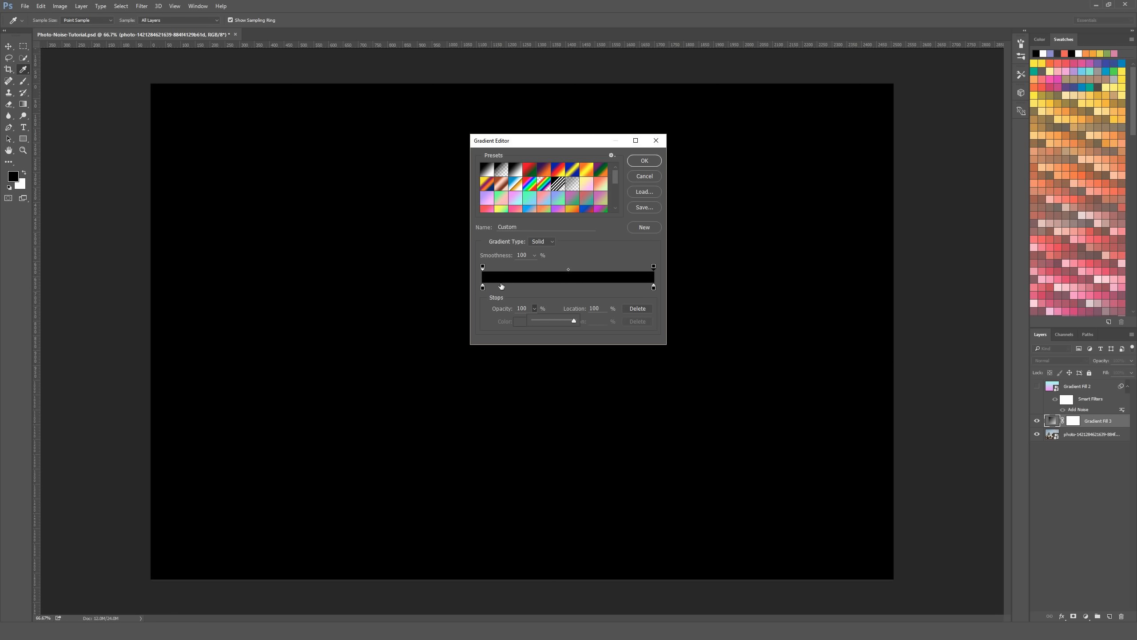
Change the gradient's starting colour stop to light pink, #f691ff.
left_click(482, 288)
double_click(482, 288)
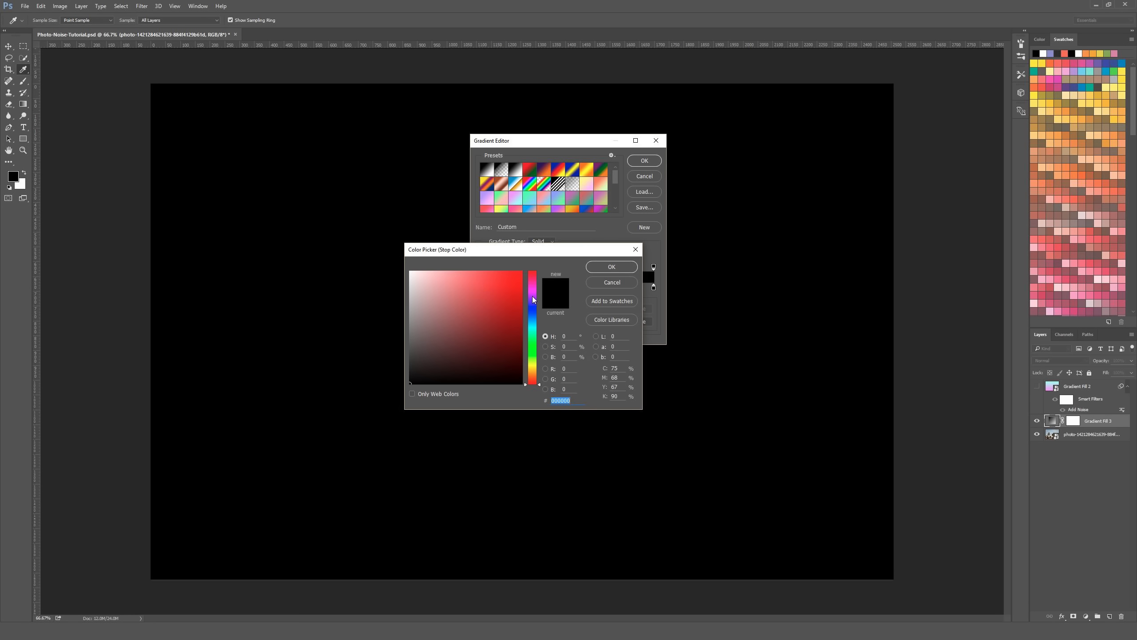
left_click(535, 291)
left_click(493, 273)
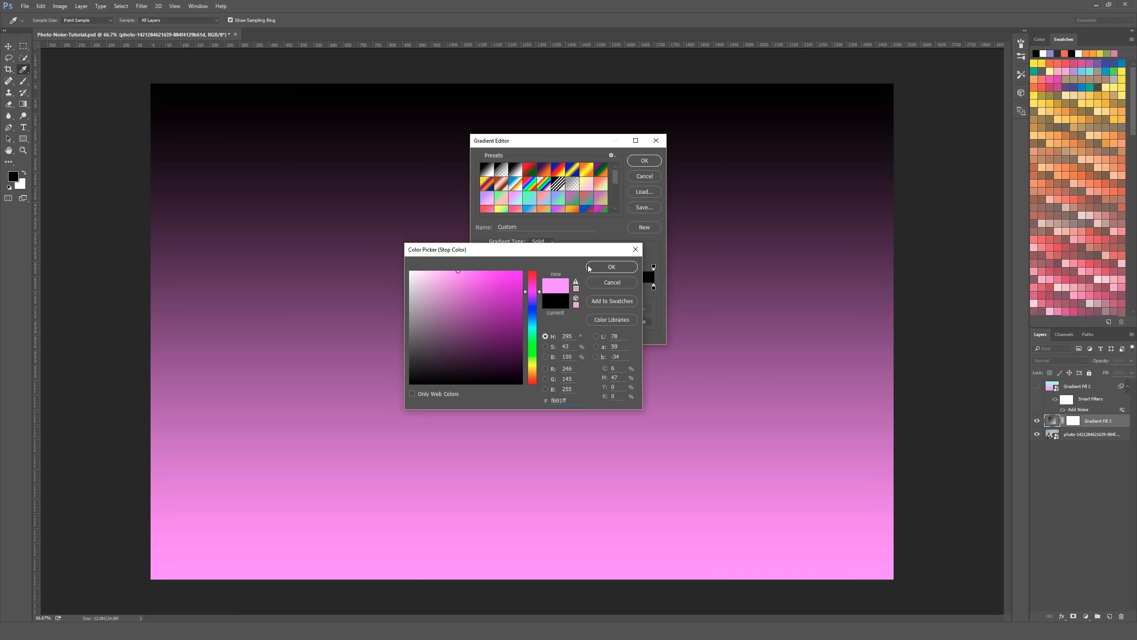
left_click(603, 266)
Change the gradient's end colour stop to bright sky blue and apply the gradient fill.
double_click(653, 288)
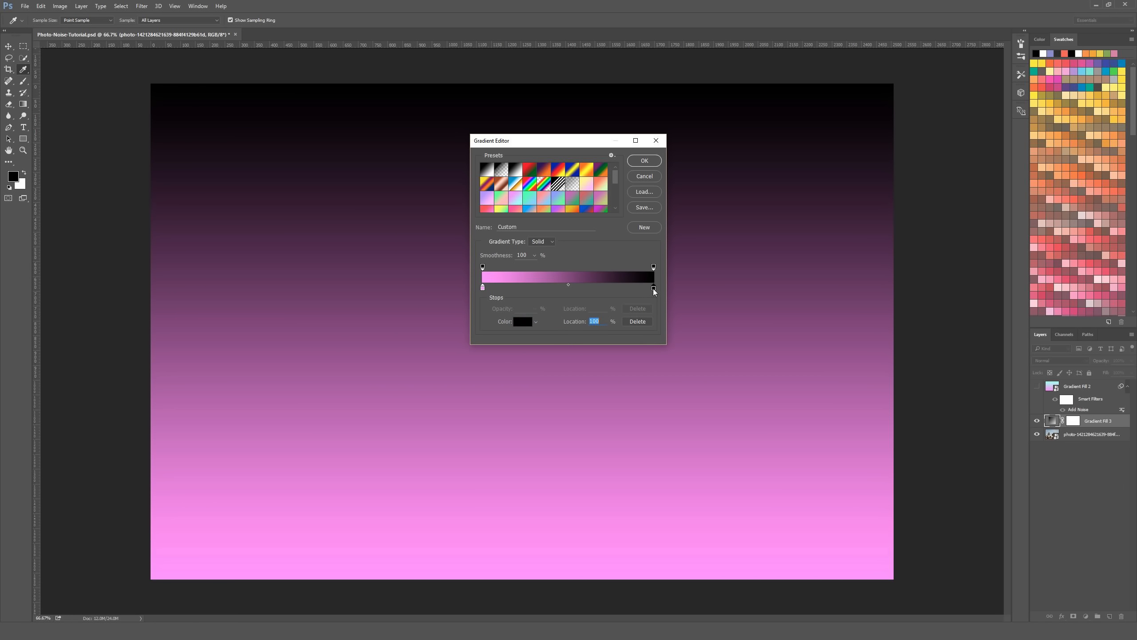
left_click(532, 321)
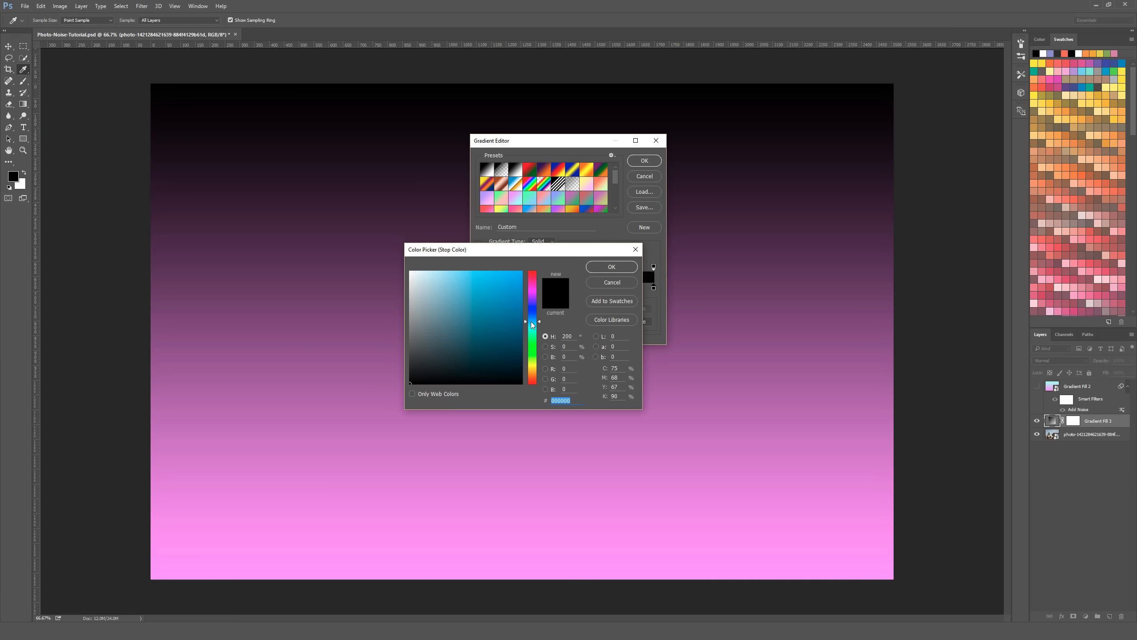
left_click(471, 269)
left_click(612, 267)
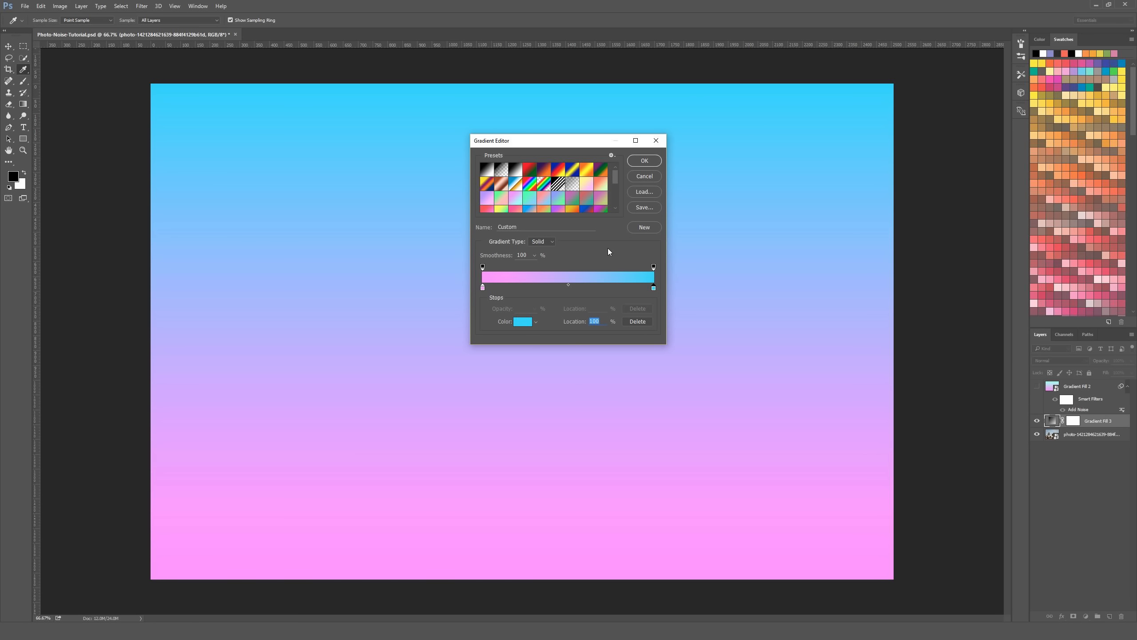
left_click(643, 165)
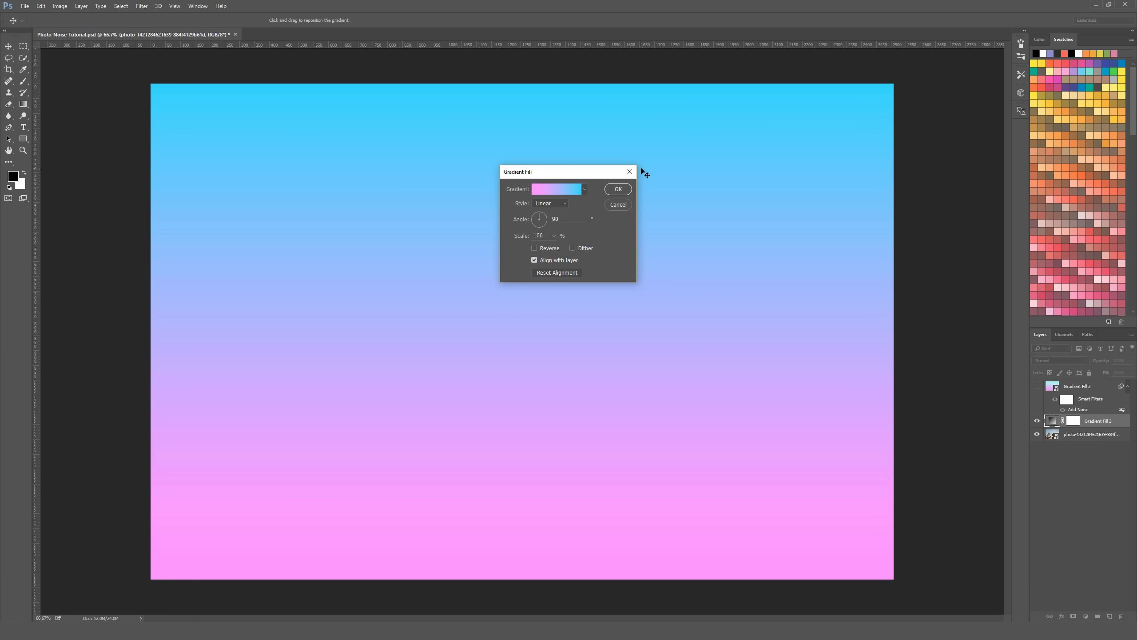
left_click(618, 190)
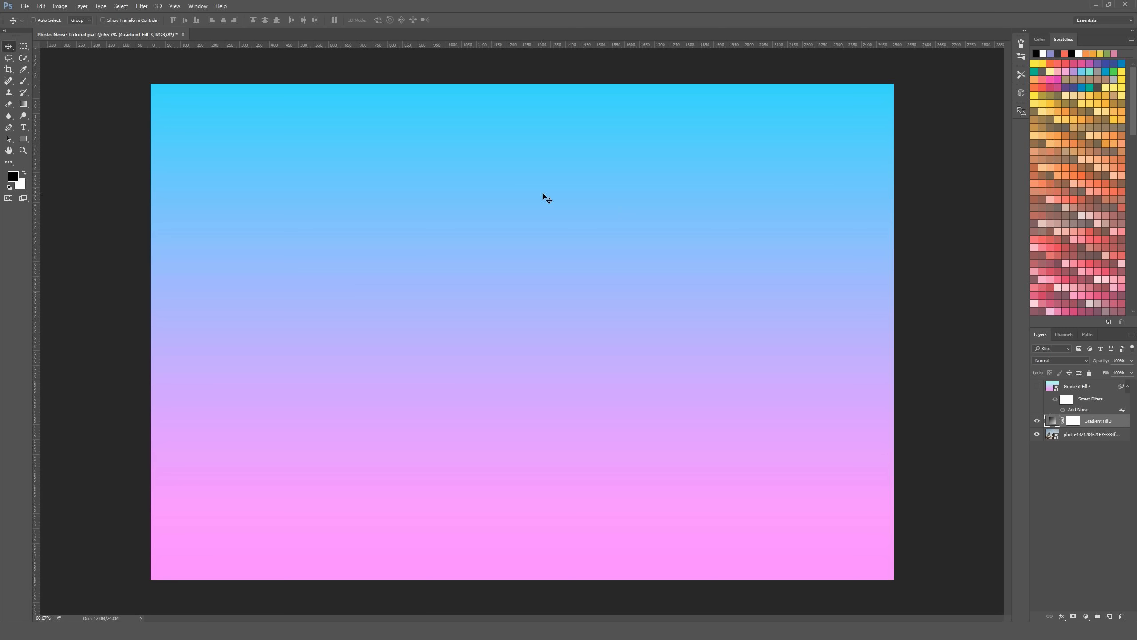
Start the Add Noise filter on the gradient layer, converting the layer to a smart object.
left_click(142, 6)
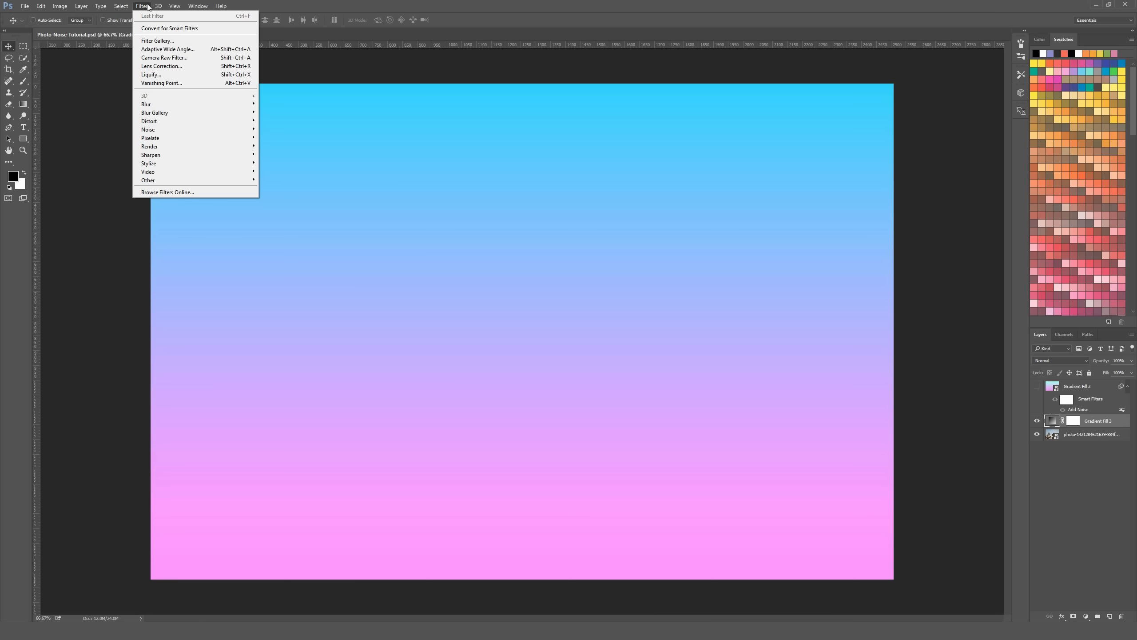
mouse_move(176, 133)
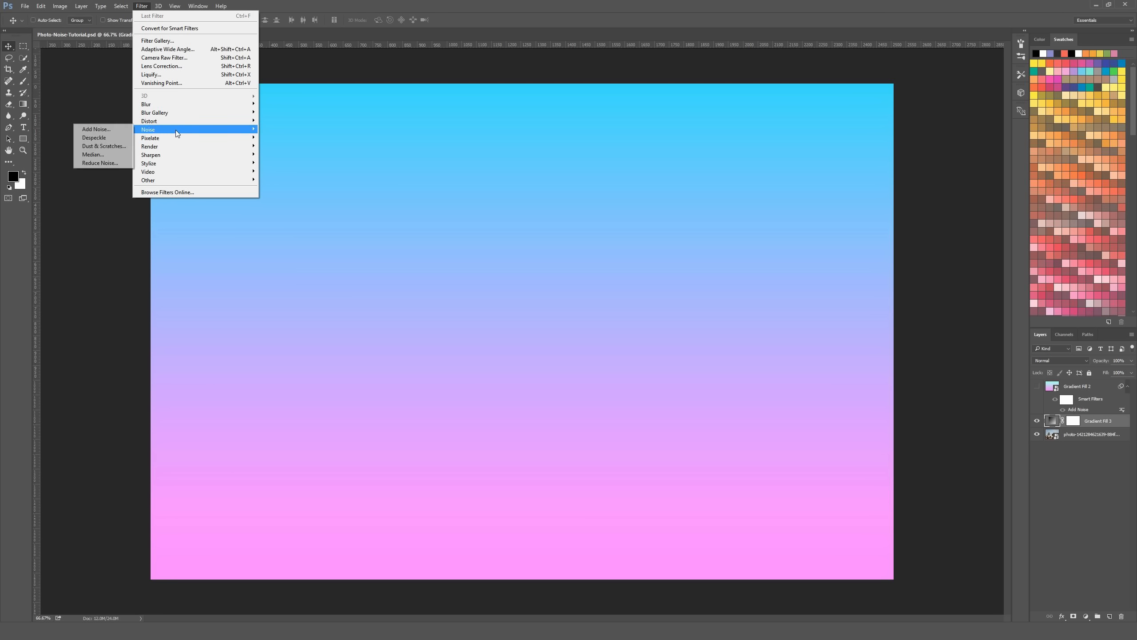
left_click(117, 129)
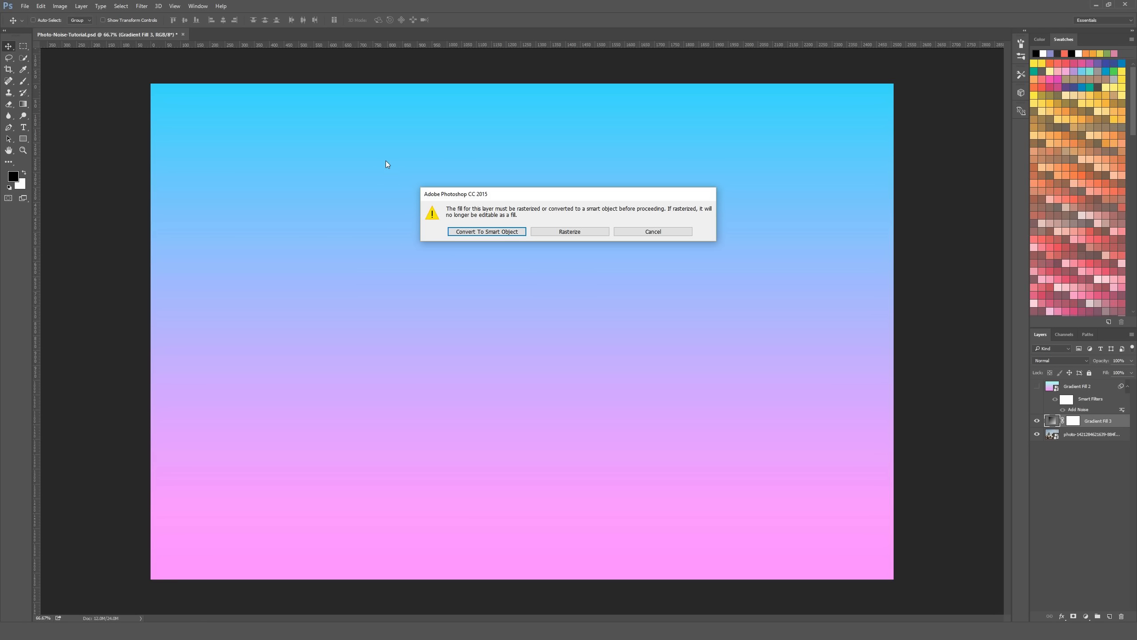
left_click(480, 231)
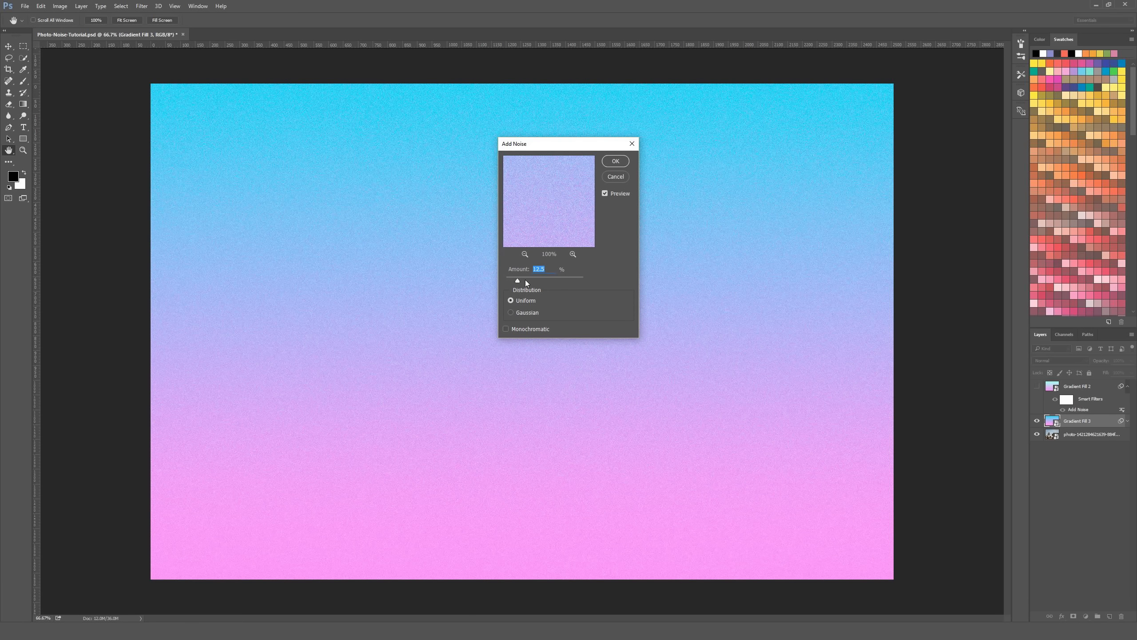
Set the noise amount to 11.55%, try Gaussian distribution and monochromatic noise, and apply the filter.
left_click_drag(530, 279, 566, 277)
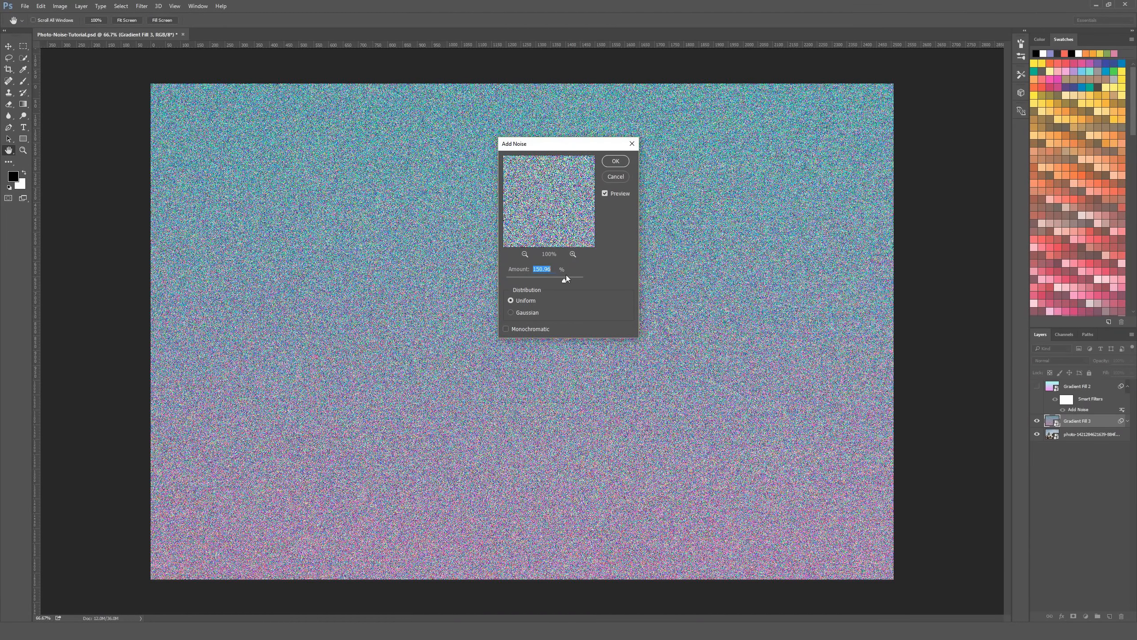
left_click_drag(523, 278, 522, 278)
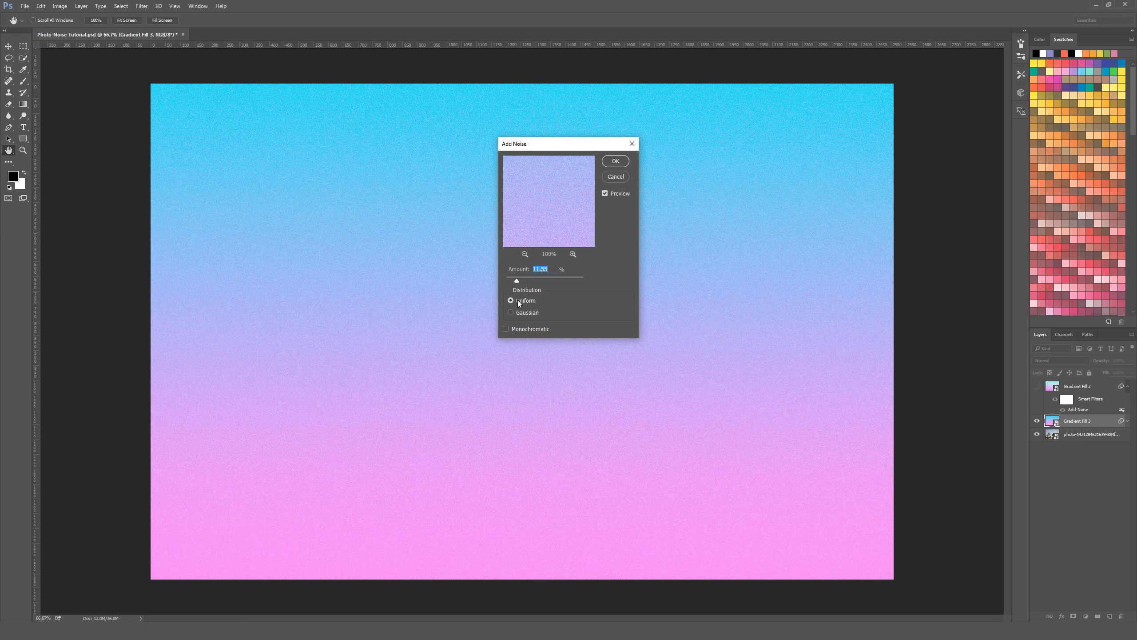
left_click(511, 312)
left_click(505, 329)
left_click(507, 330)
left_click(616, 161)
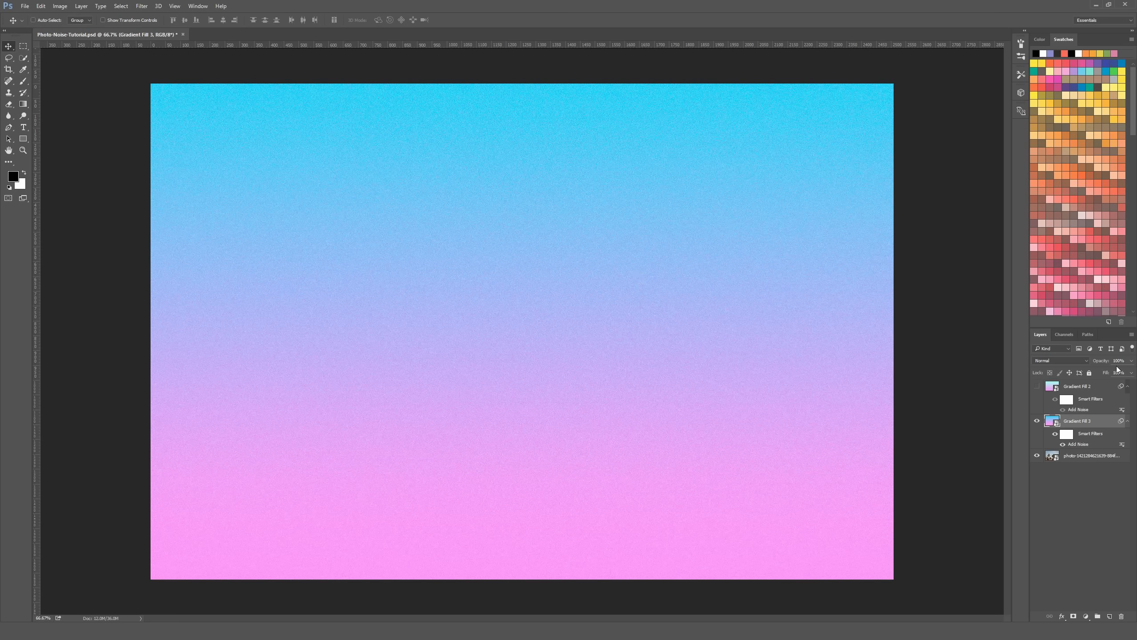
Try lowering the gradient layer's opacity to about 60% and return it to 100%.
left_click(1132, 361)
left_click_drag(1130, 371, 1115, 372)
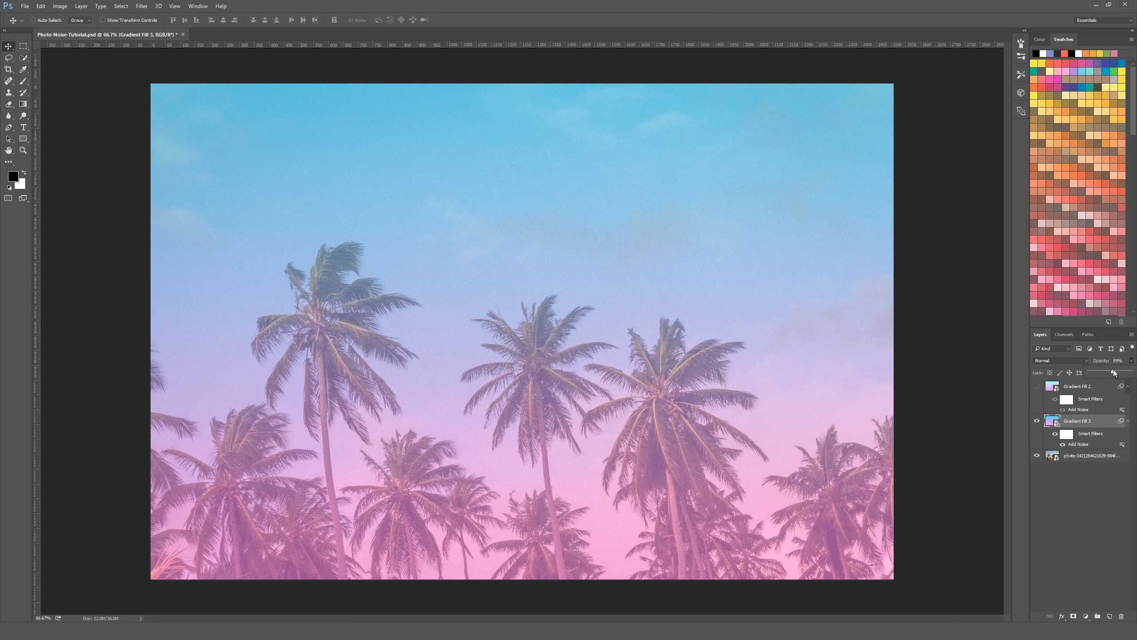
left_click_drag(1114, 371, 1130, 372)
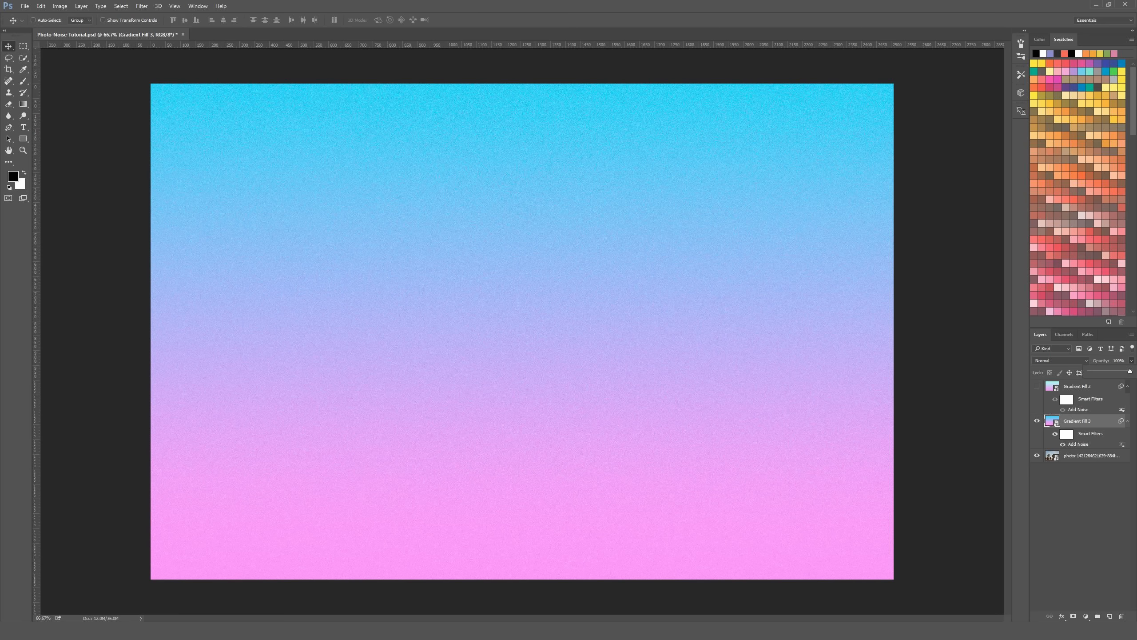
Try the gradient layer in the Overlay, Soft Light, Hard Light, Vivid Light, Linear Light and Pin Light blend modes.
left_click(1058, 361)
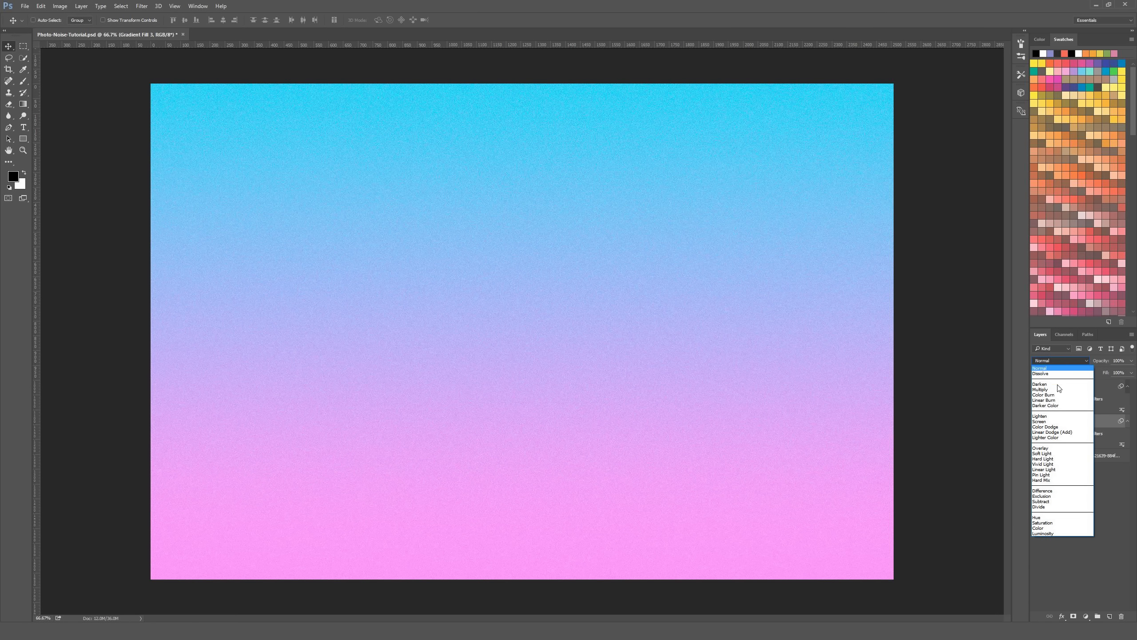
left_click(1052, 449)
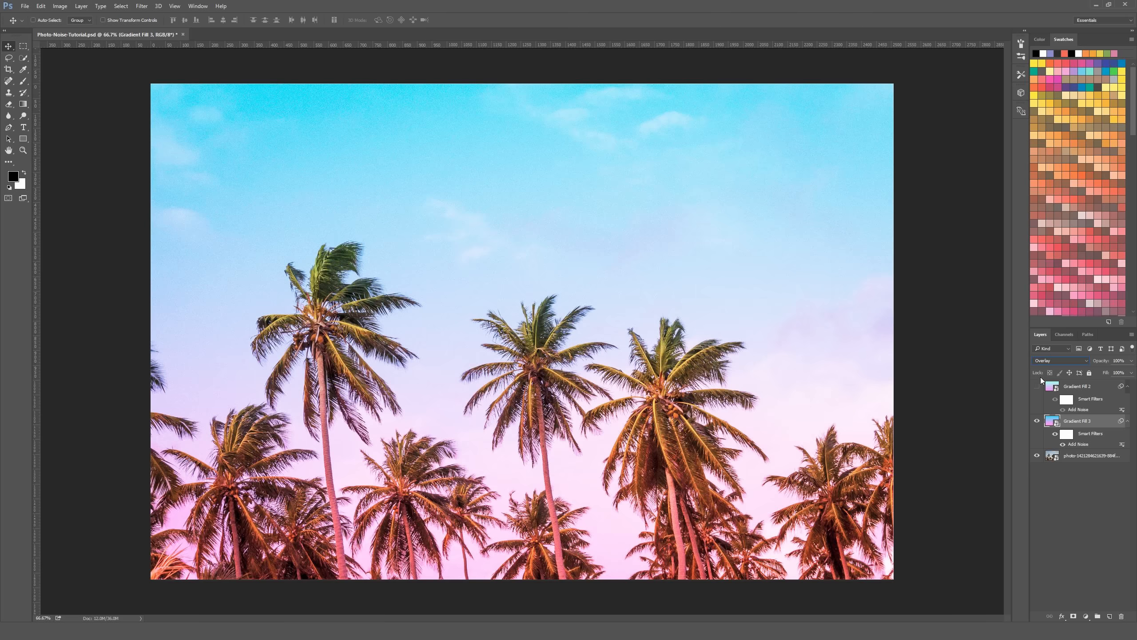
key("shift+plus")
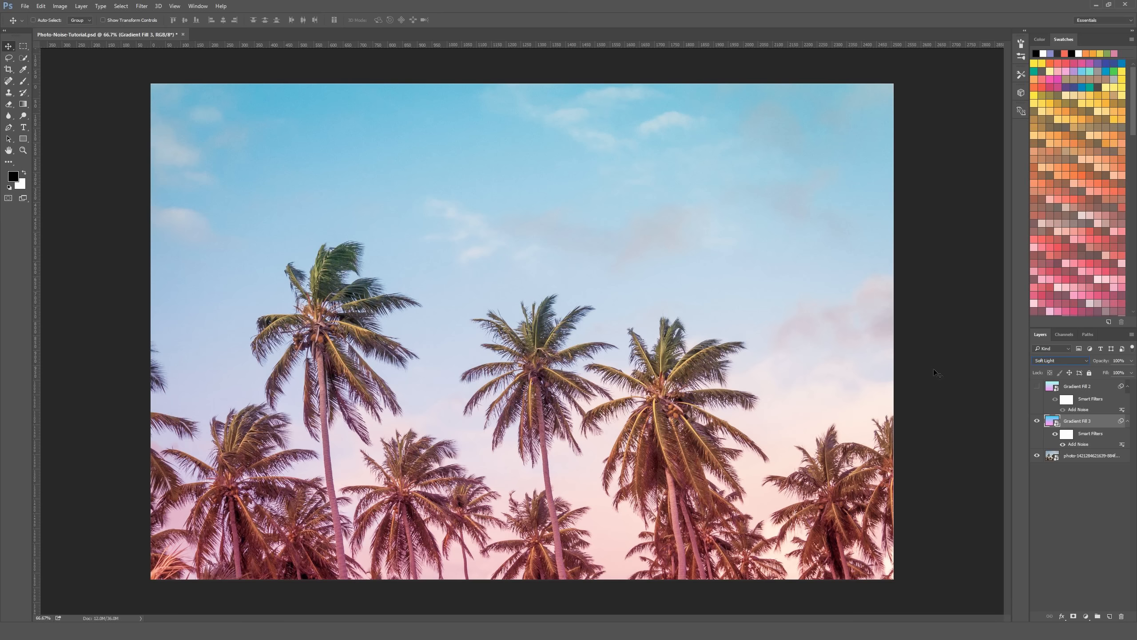
key("shift+plus")
key("shift+plus")
key("shift+minus")
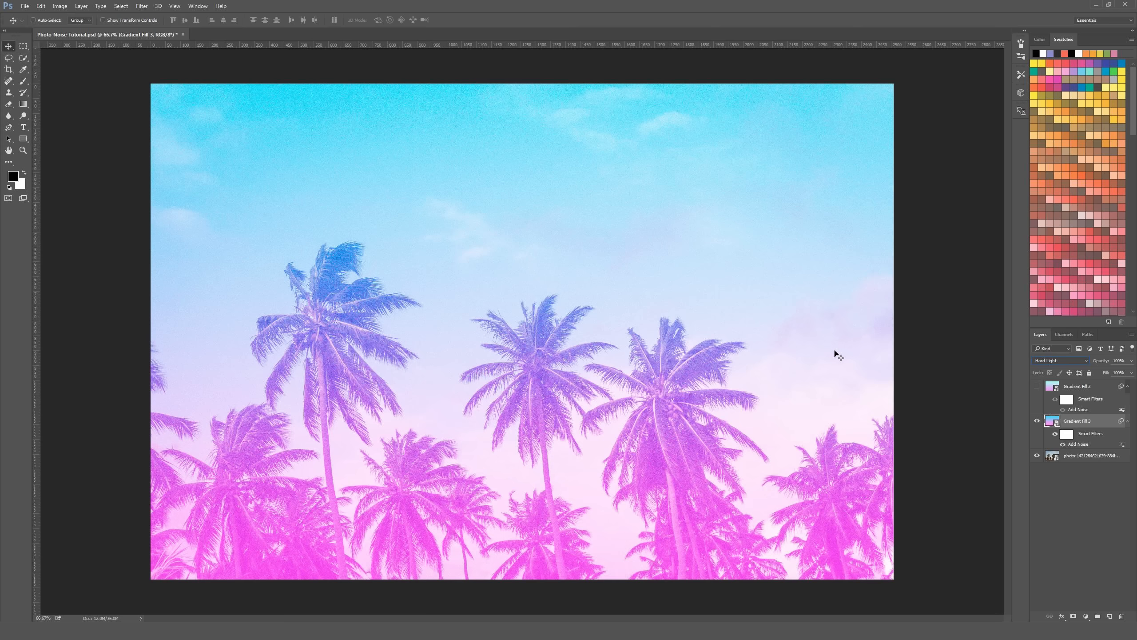
key("shift+plus")
key("shift+plus")
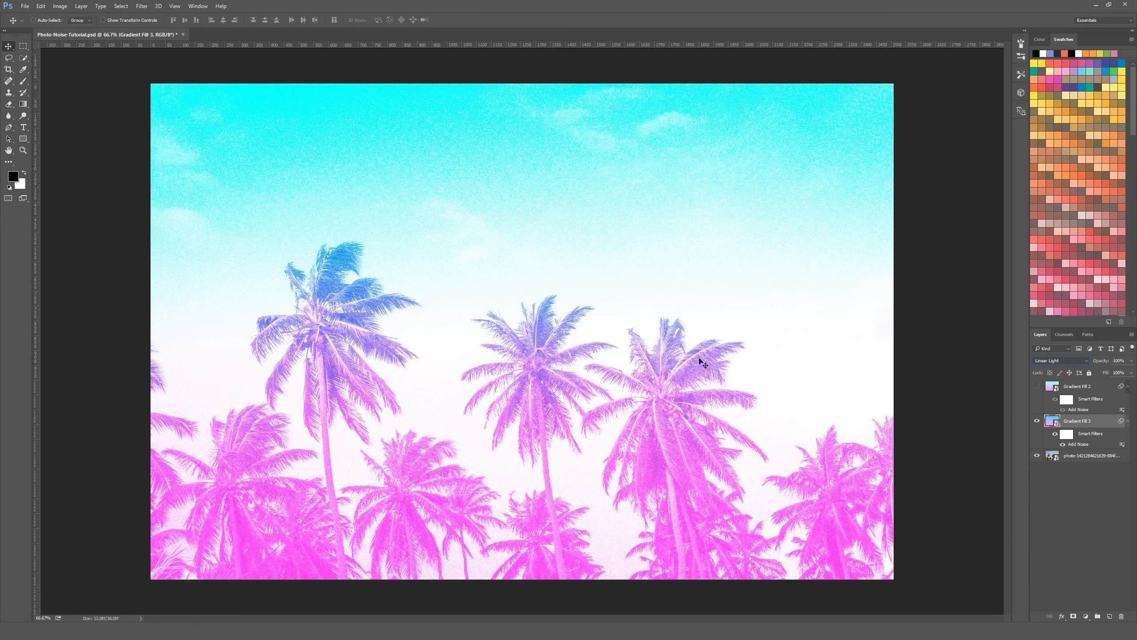
key("shift+plus")
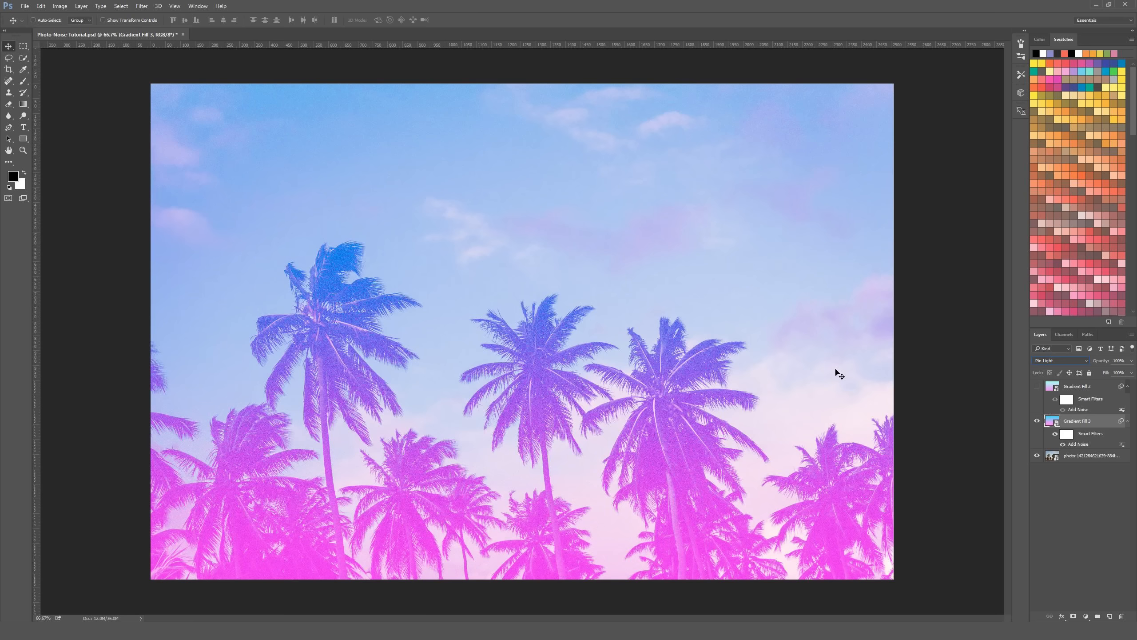
key("shift+minus")
key("shift+minus")
key("shift+minus")
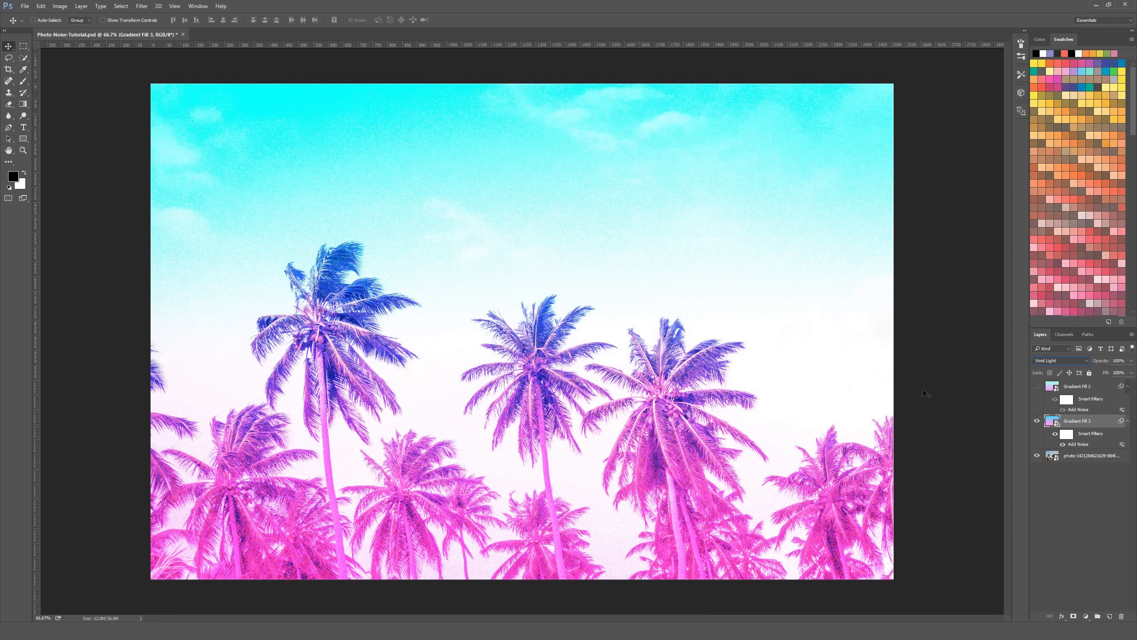
Set the gradient layer's blend mode to Hard Light at 100% opacity.
left_click(1037, 361)
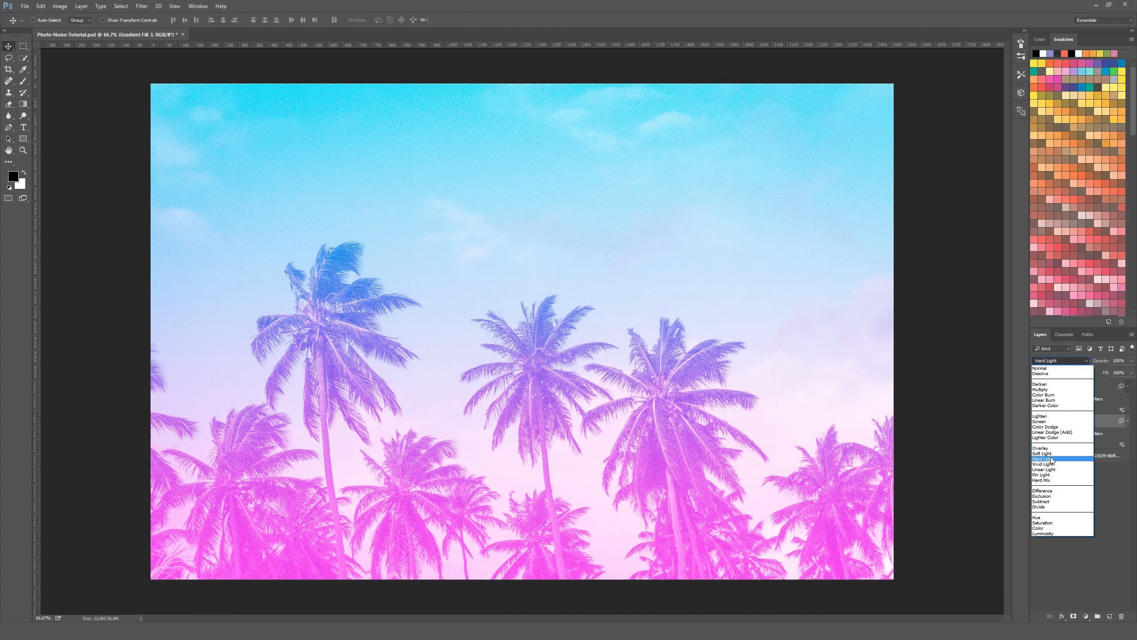
left_click(1051, 459)
left_click(1132, 361)
mouse_move(1132, 372)
left_mouse_down()
mouse_move(1113, 376)
mouse_move(1131, 373)
left_mouse_up()
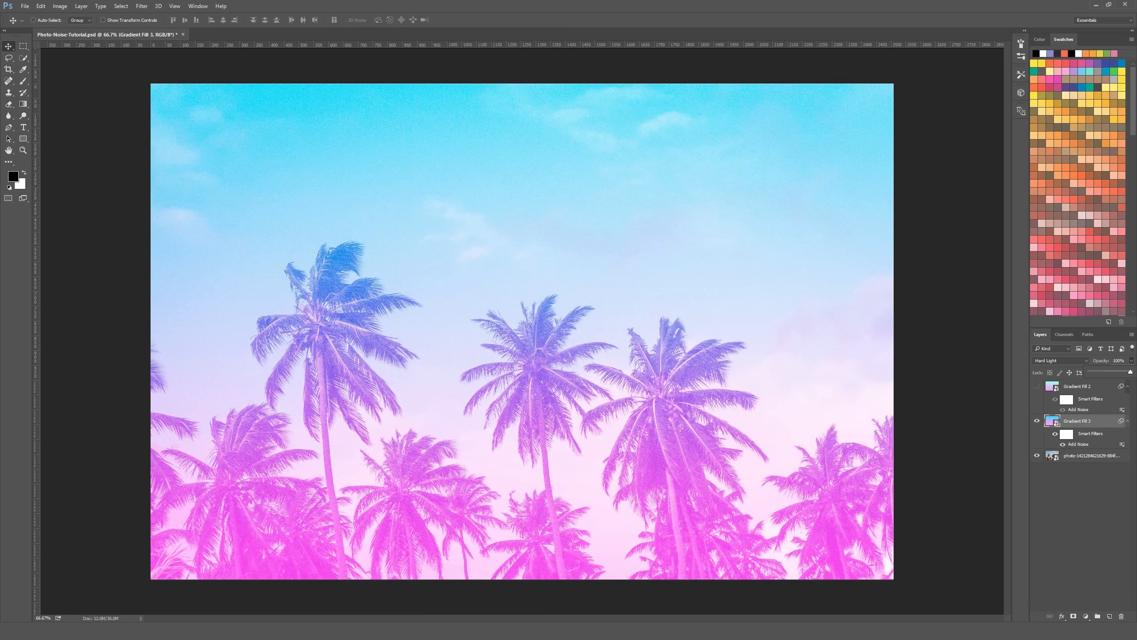
Inspect the noise grain on the palm trees at 200% zoom and return to the full image.
left_click(1052, 421)
key("ctrl+1")
key("ctrl+plus")
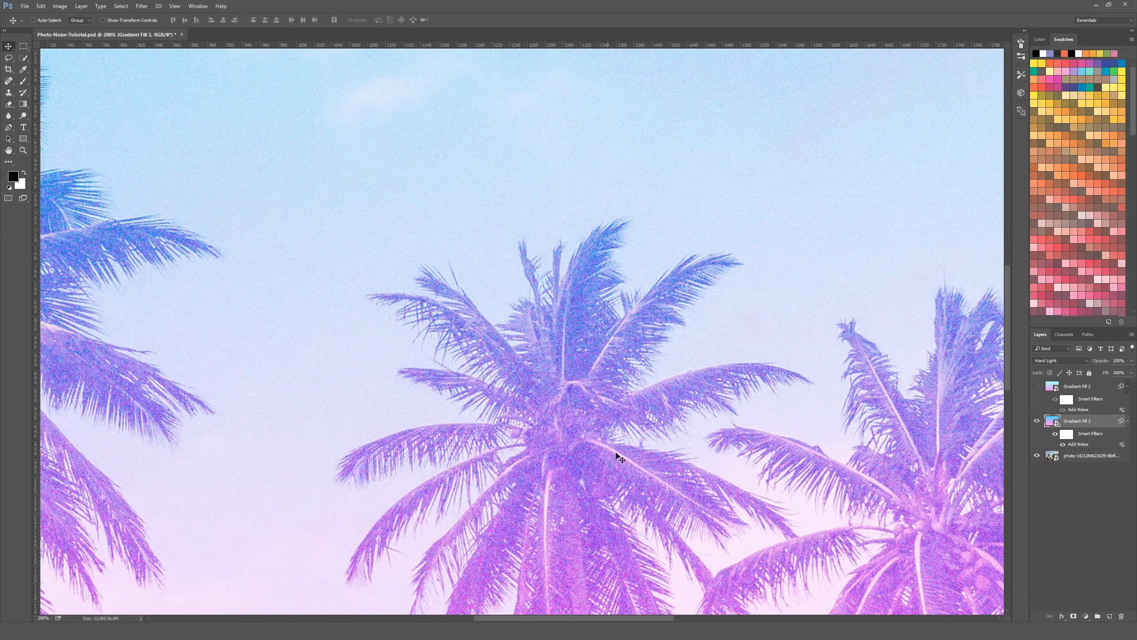
left_click_drag(607, 358, 594, 232)
left_click_drag(611, 397, 611, 257)
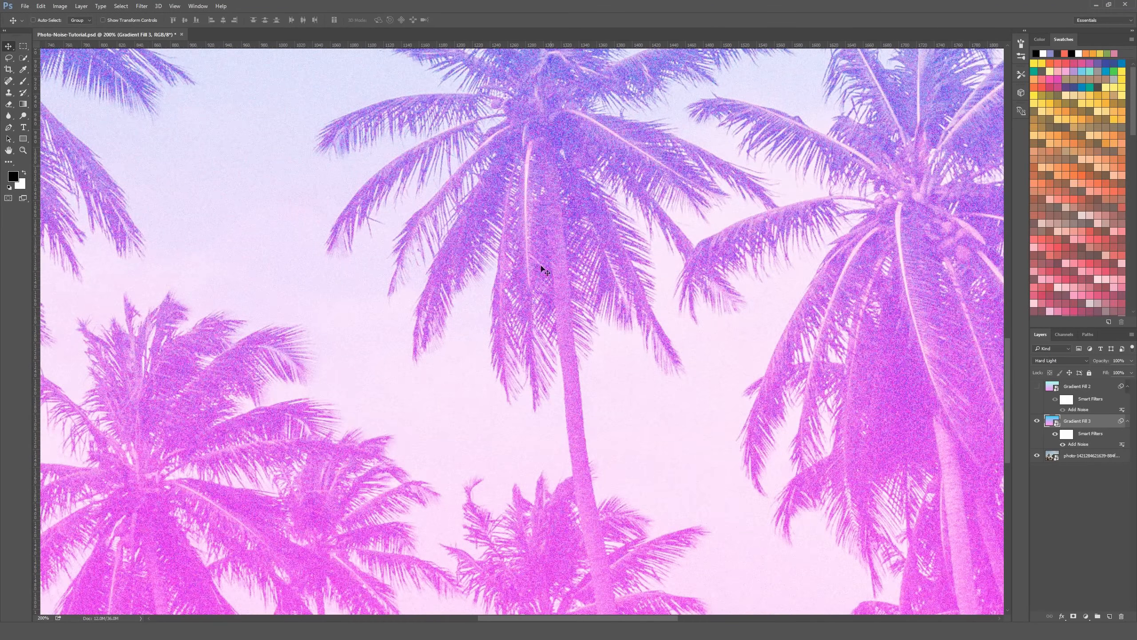
key("ctrl+0")
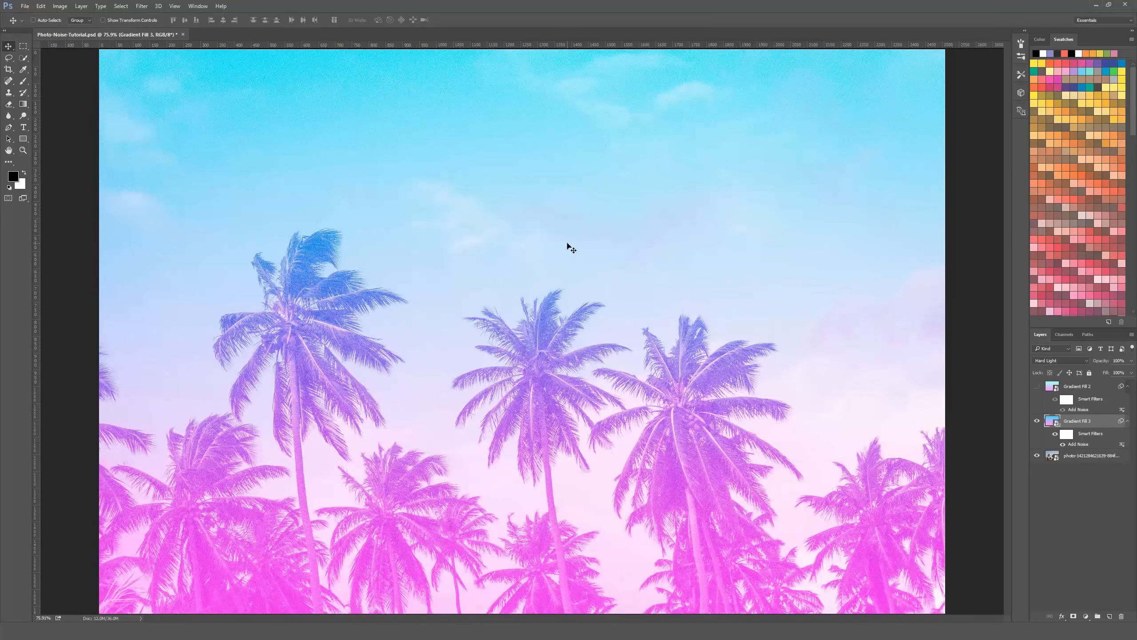
key("ctrl+minus")
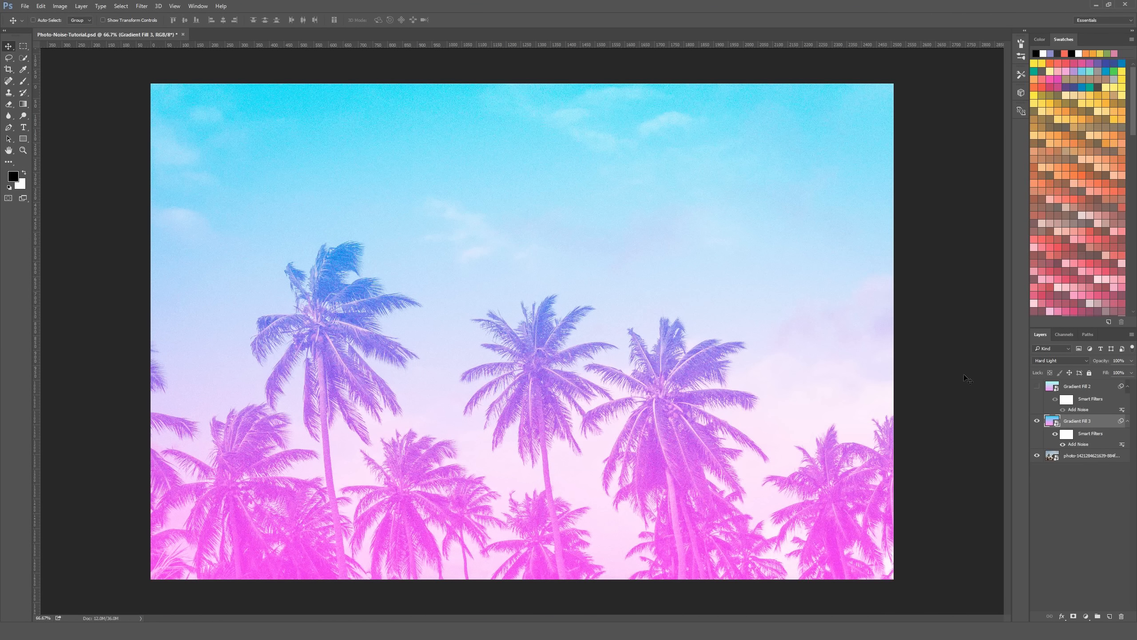
Open the contents of the Gradient Fill 3 smart object and change its gradient fill to the Noise gradient type.
double_click(1053, 421)
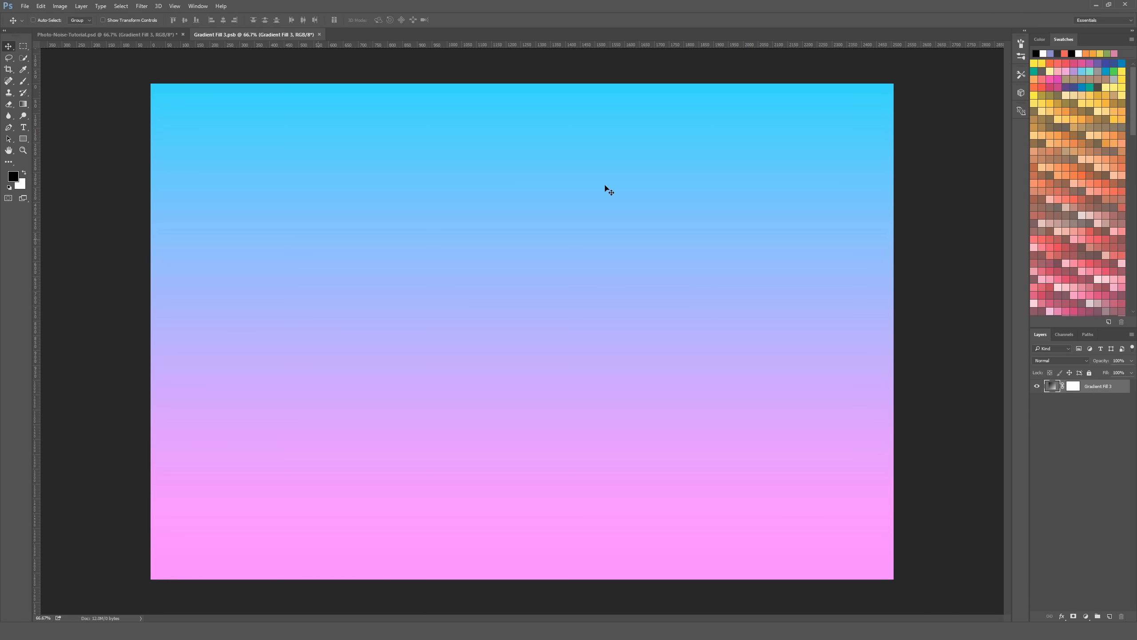
double_click(1052, 386)
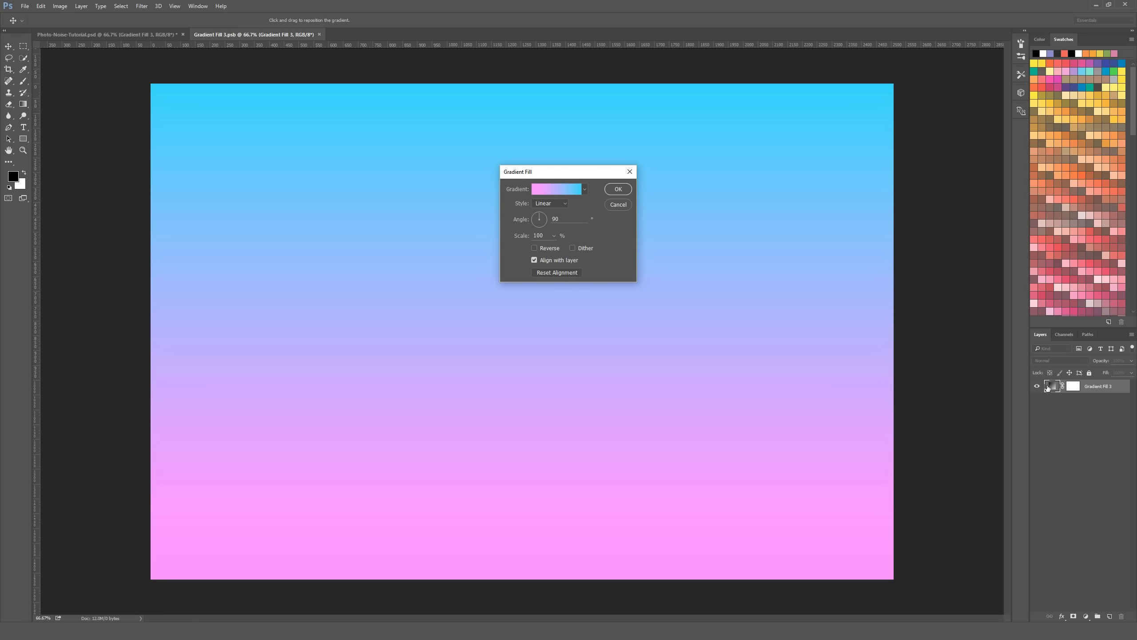
left_click(558, 189)
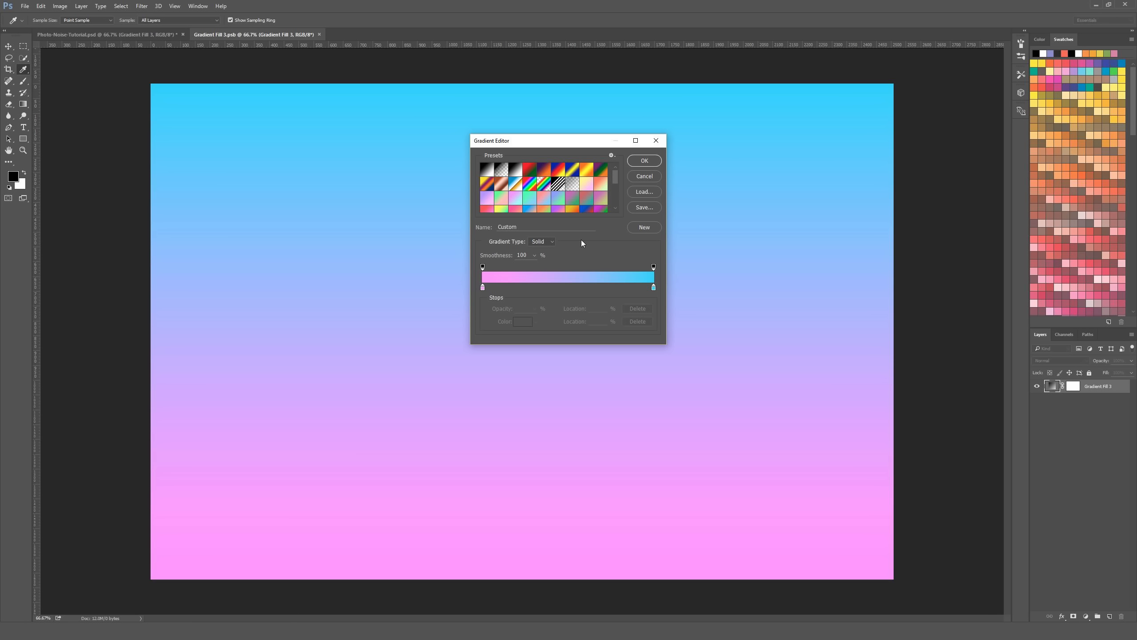
left_click(552, 245)
left_click(546, 257)
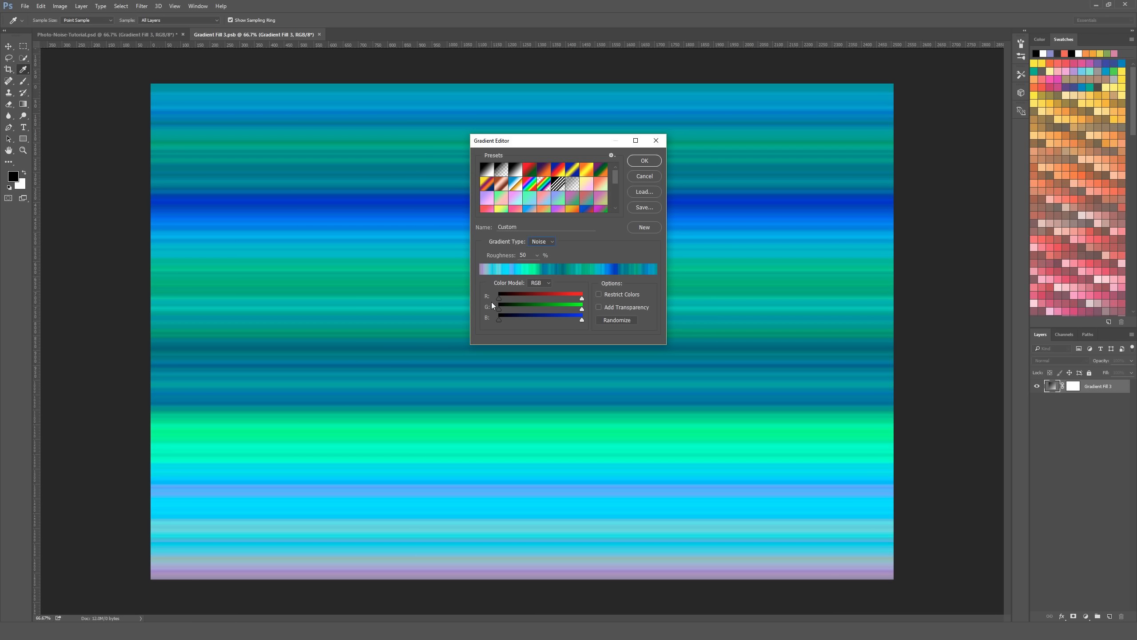
Adjust the noise gradient's red, green and blue ranges to pastel purple, blue and teal bands and apply the gradient fill.
mouse_move(519, 299)
left_mouse_down()
mouse_move(564, 298)
mouse_move(525, 308)
left_mouse_up()
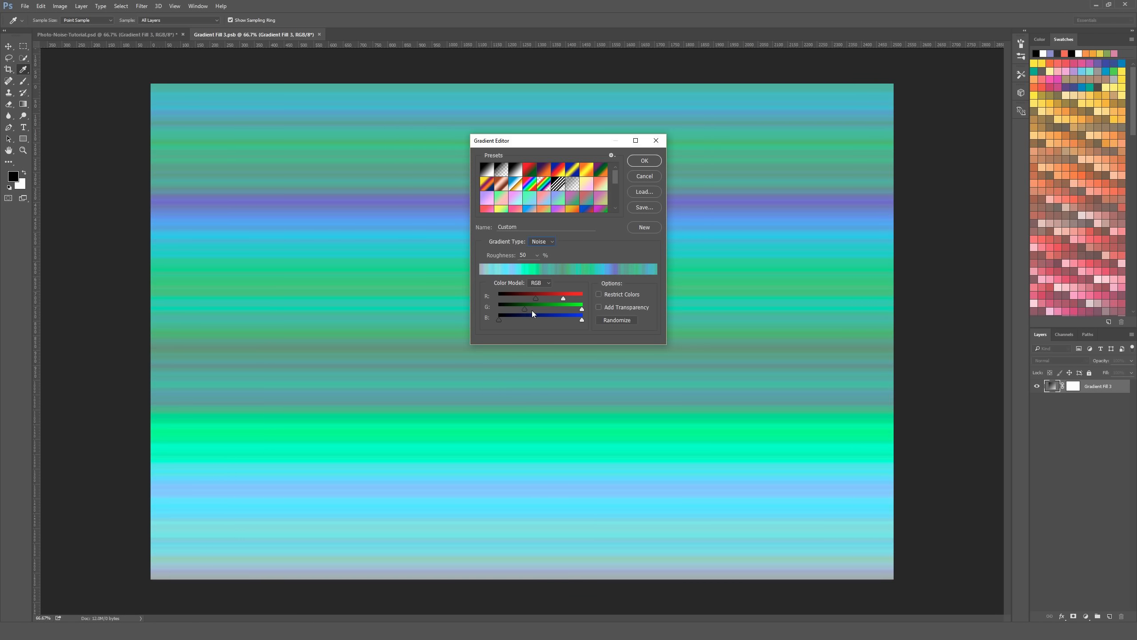
left_click_drag(582, 310, 540, 308)
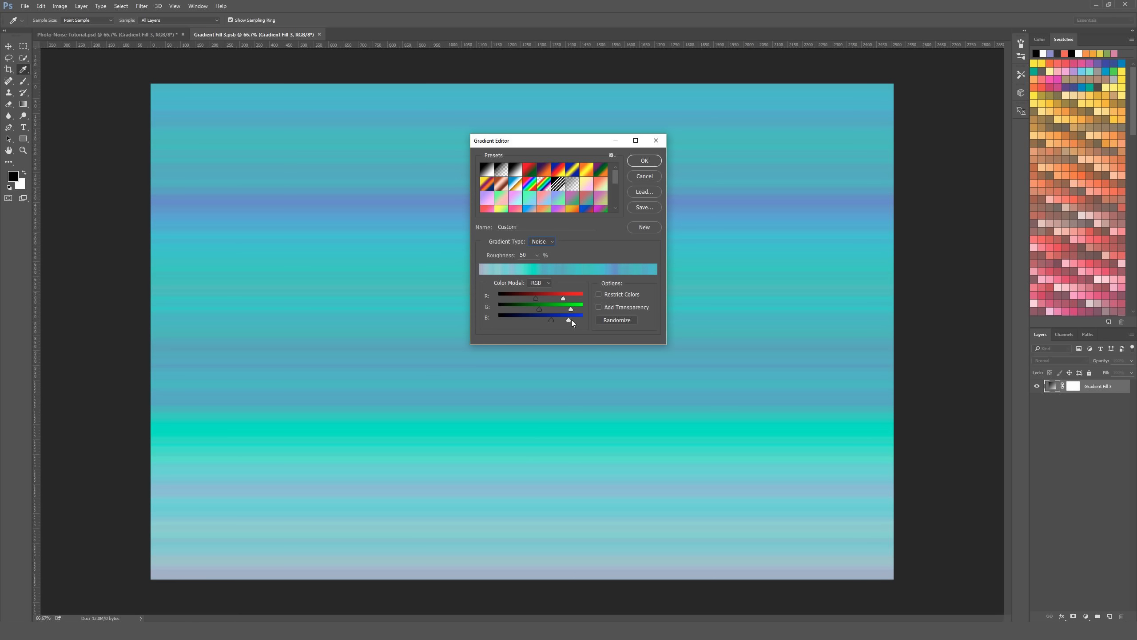
mouse_move(538, 309)
left_mouse_down()
mouse_move(581, 310)
mouse_move(548, 299)
mouse_move(581, 299)
mouse_move(516, 307)
left_mouse_up()
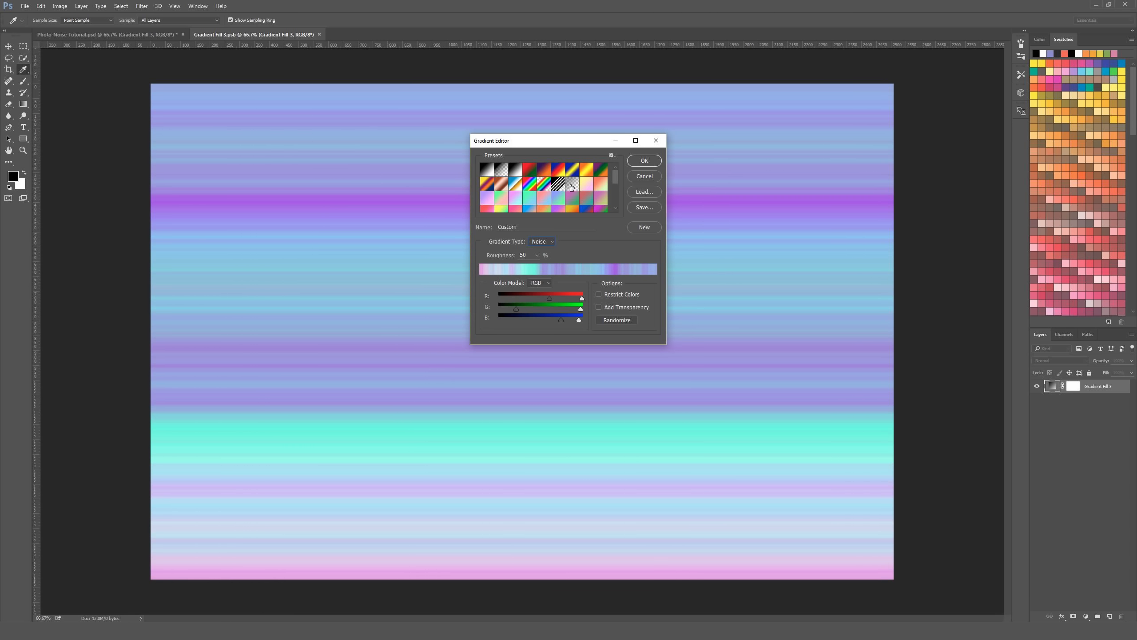
left_click(645, 160)
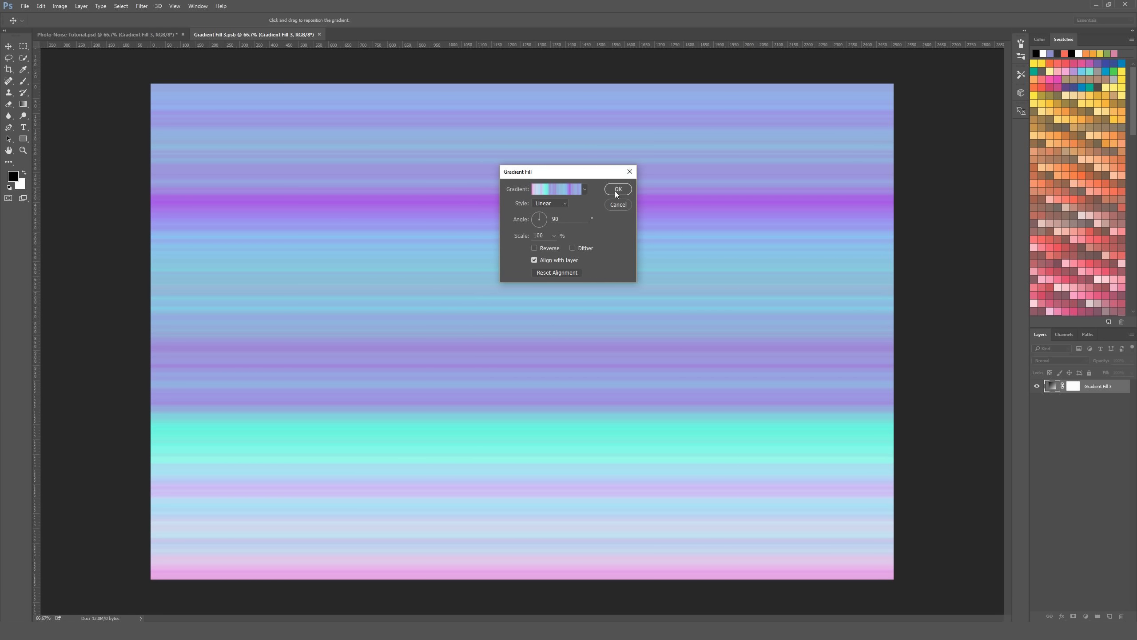
left_click(617, 189)
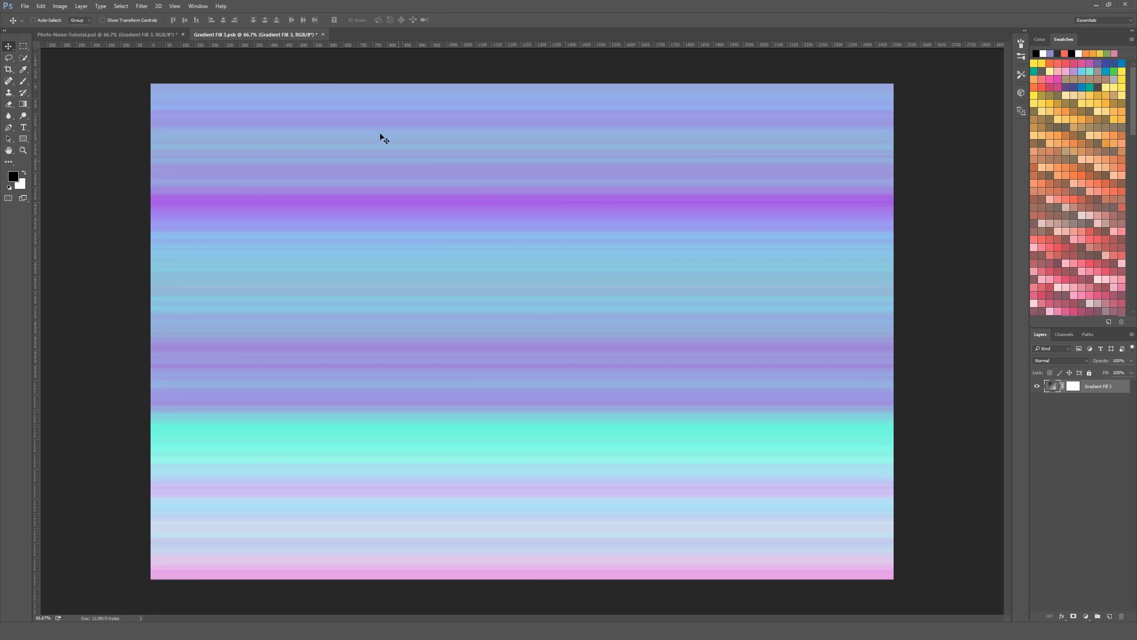
Save the edited gradient smart object and close it to update the palm tree photo.
left_click(157, 35)
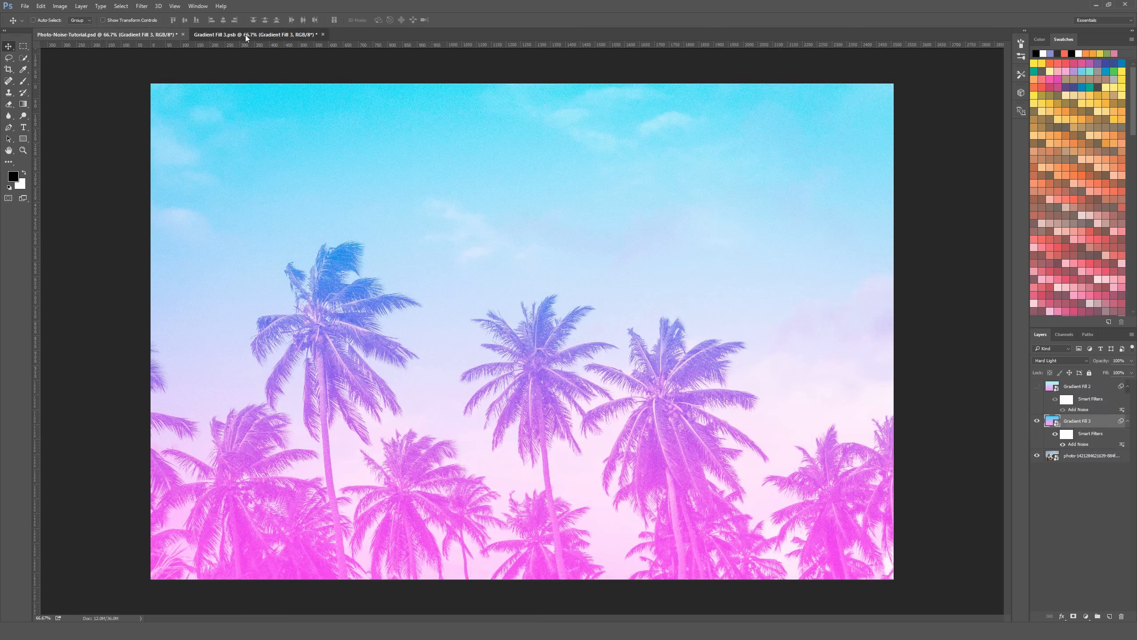
left_click(245, 35)
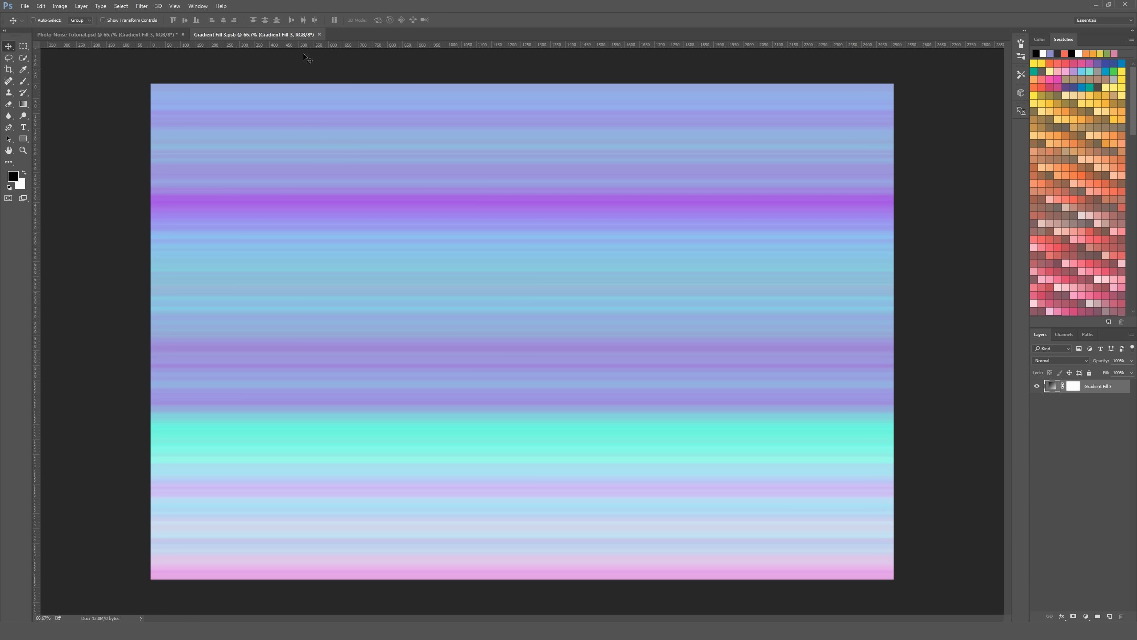
left_click(320, 35)
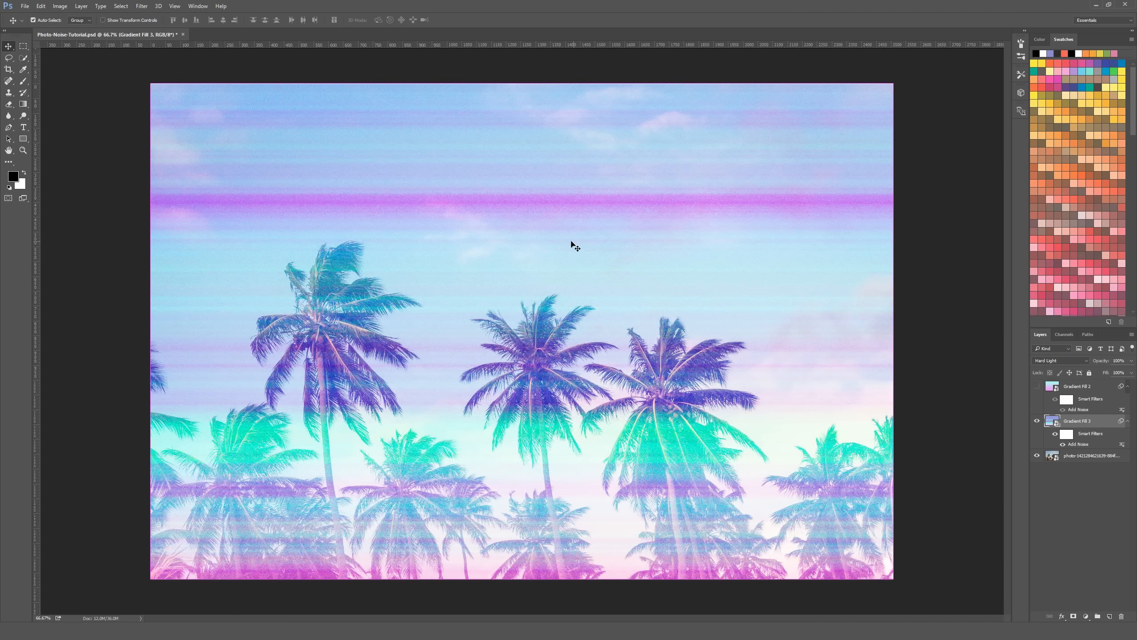
Examine the striped noise gradient across the sky and palm trees at 200% zoom and return to the full image.
key("ctrl+plus")
key("ctrl+plus")
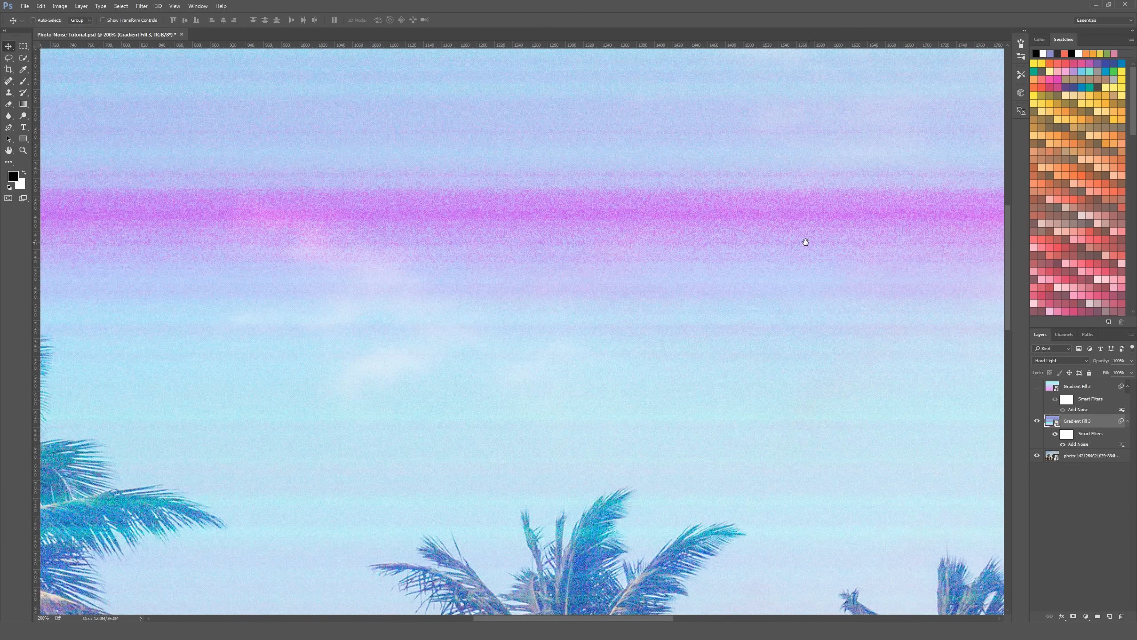
left_click_drag(804, 242, 342, 261)
left_click_drag(498, 265, 401, 254)
left_click_drag(439, 398, 543, 230)
scroll(543, 229, "down", 3)
left_click_drag(528, 383, 561, 244)
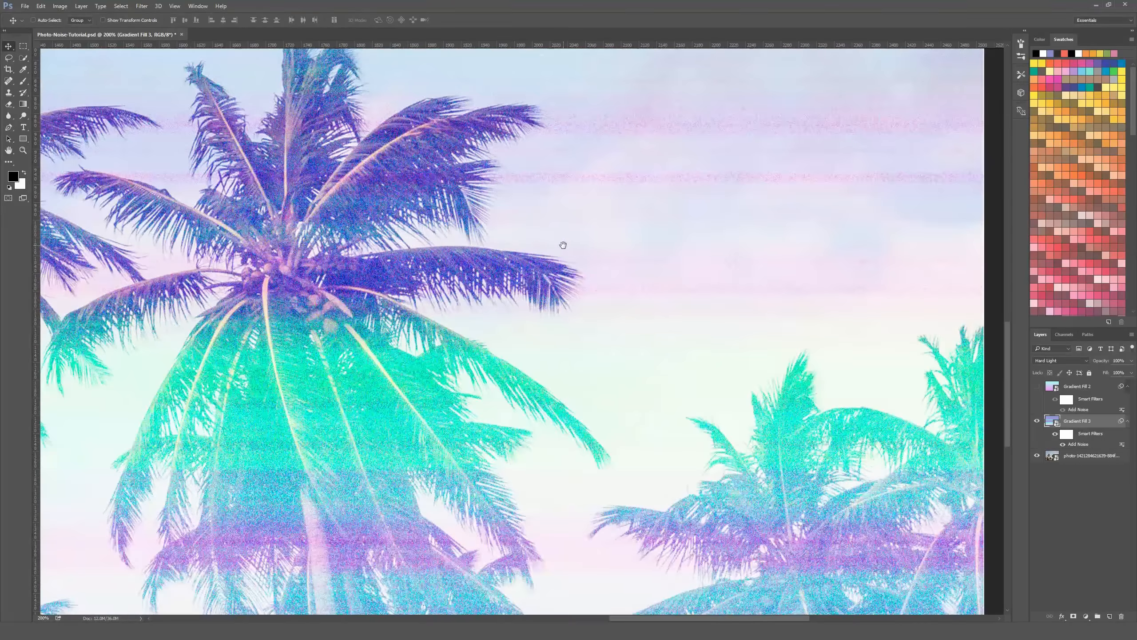
key("ctrl+minus")
key("ctrl+minus")
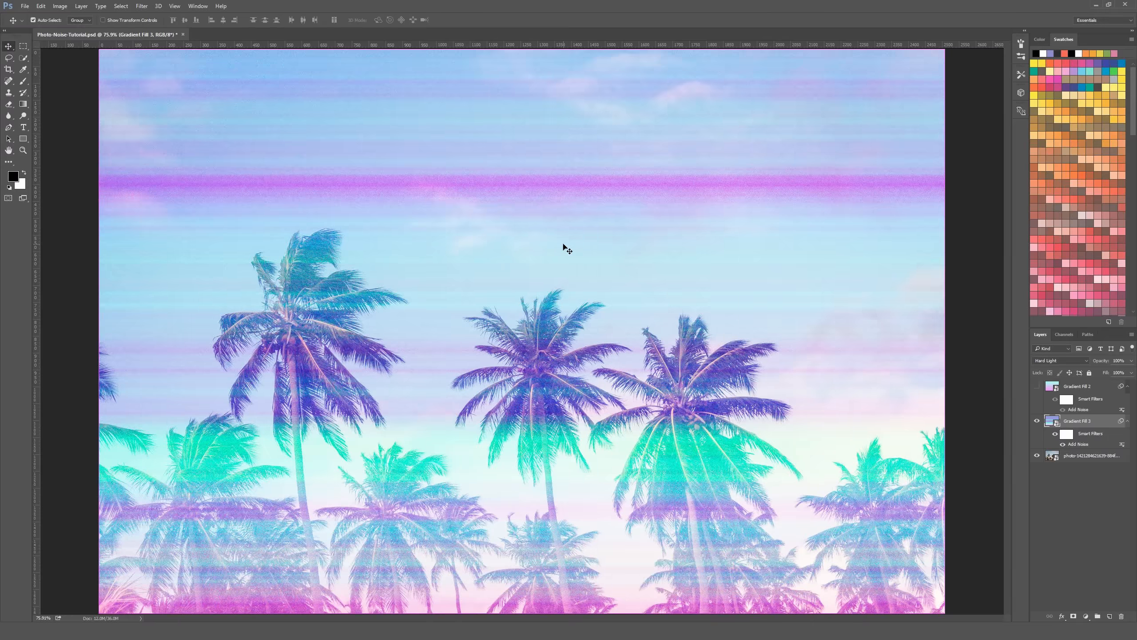